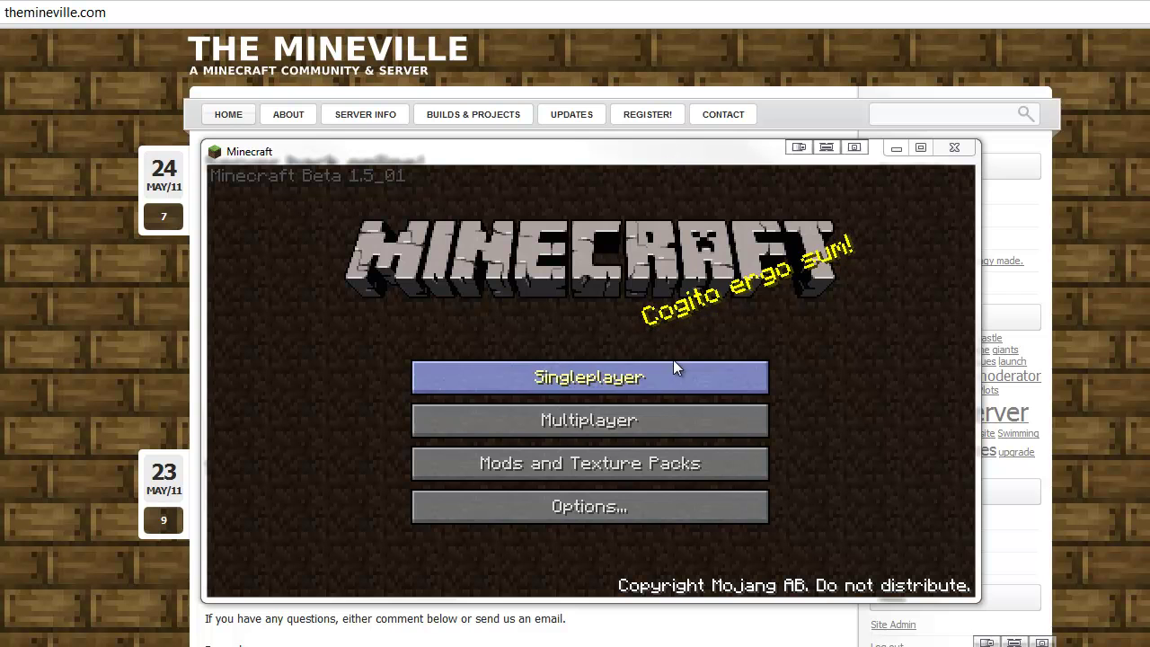
# Open the texture pack folder from Minecraft's Mods and Texture Packs screen and bring its window fully into view.
pyautogui.click(703, 286)
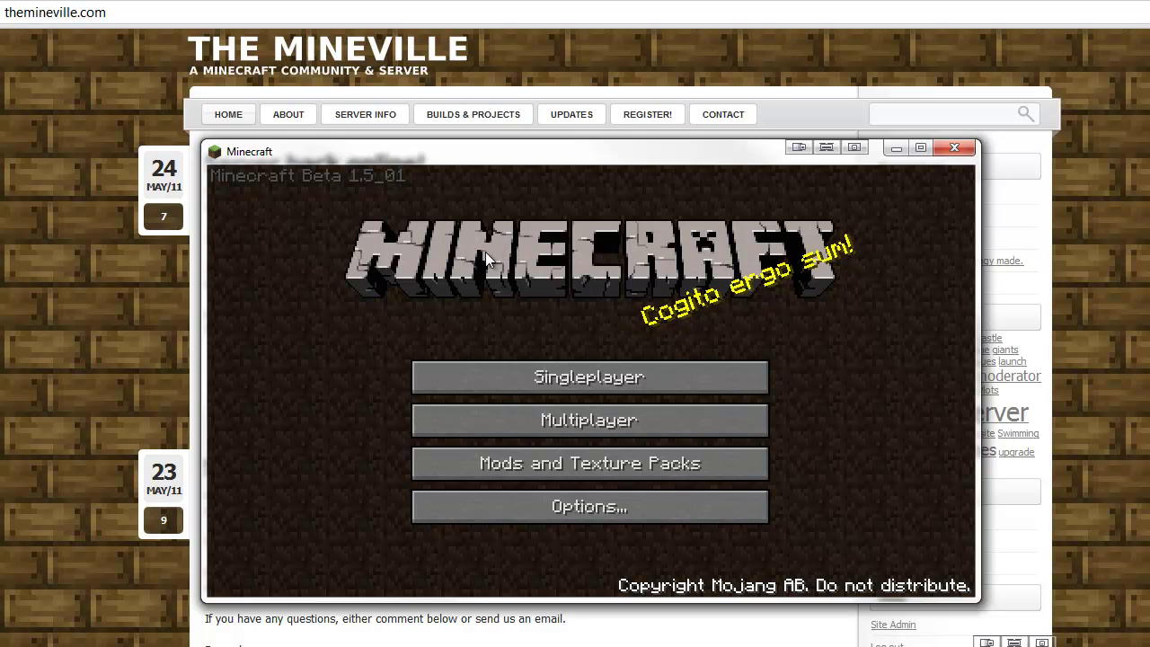
pyautogui.click(608, 471)
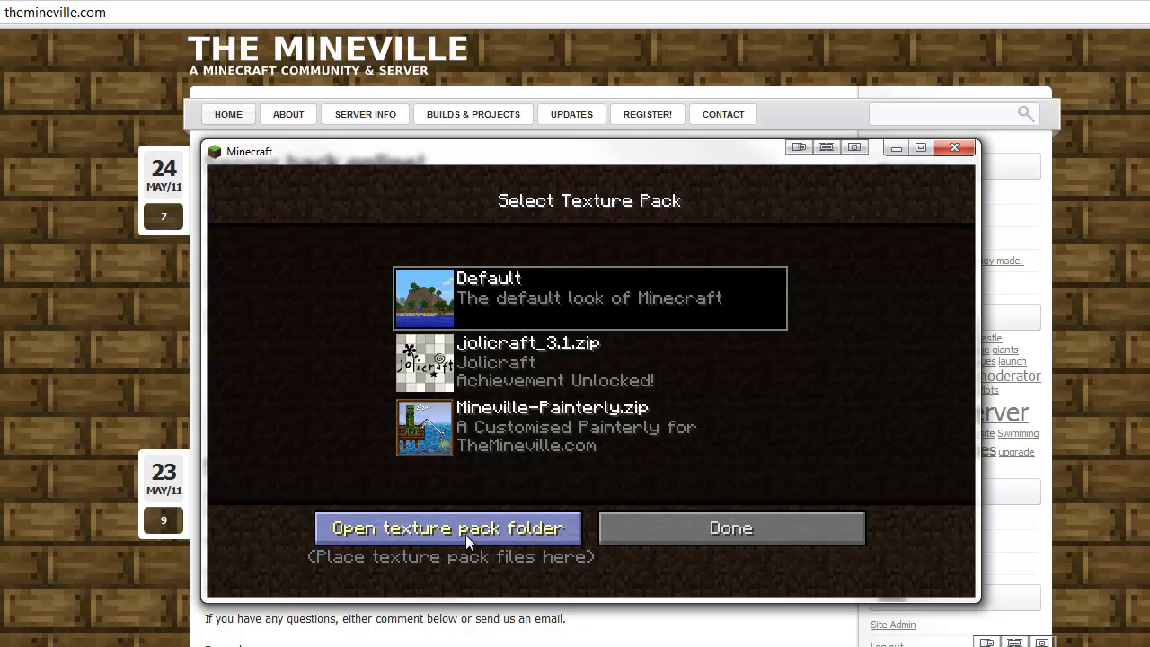
pyautogui.click(532, 532)
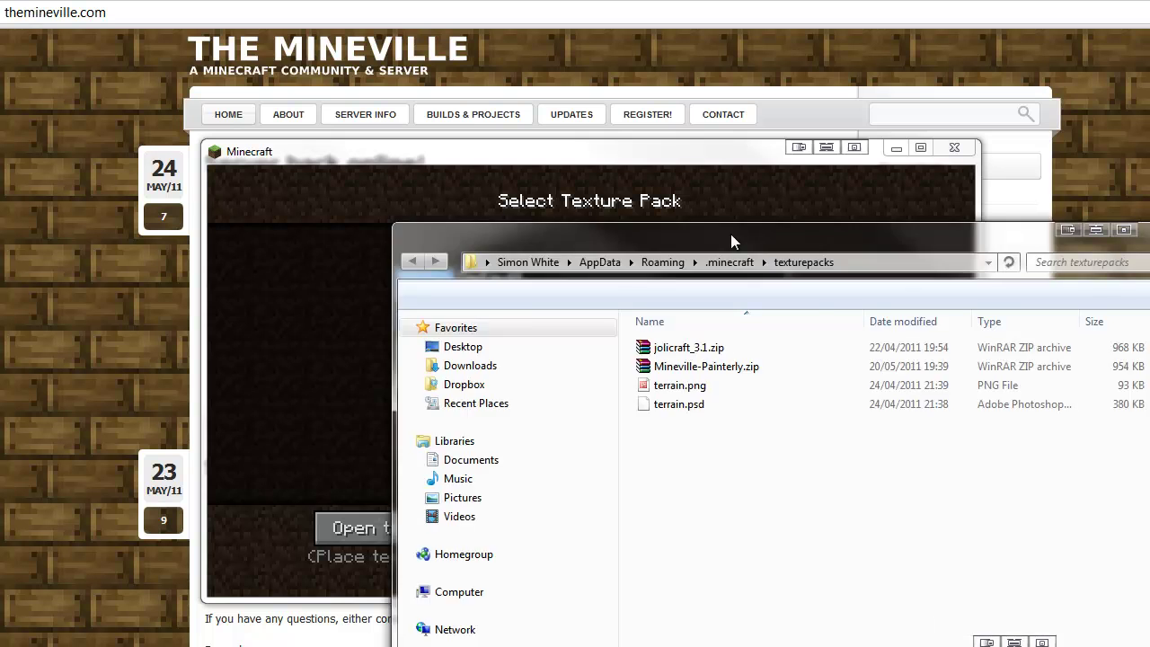
pyautogui.moveTo(730, 236); pyautogui.dragTo(624, 79)
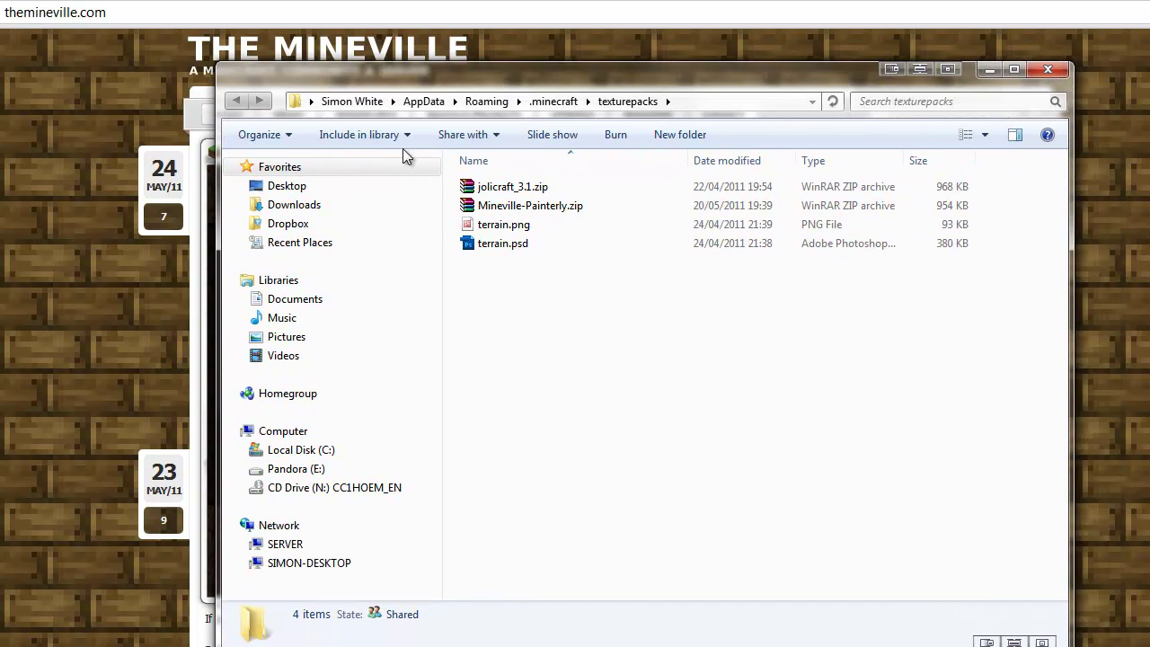
# Compress minecraft.jar from the .minecraft bin folder into a zip archive in the same folder.
pyautogui.click(552, 101)
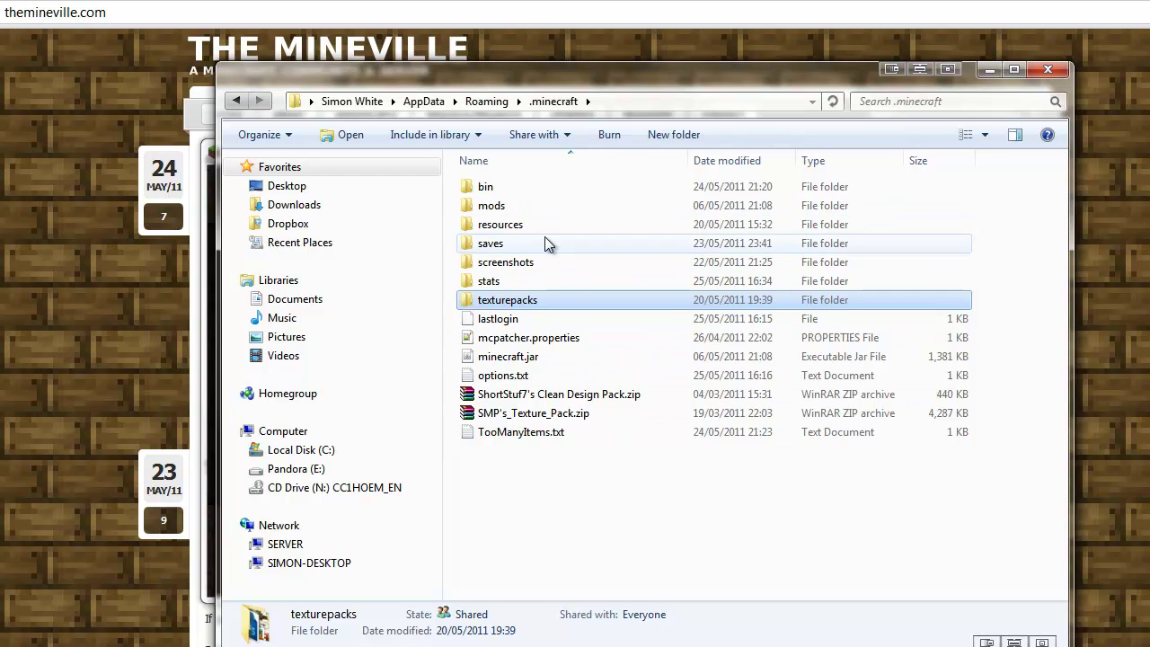
pyautogui.doubleClick(483, 191)
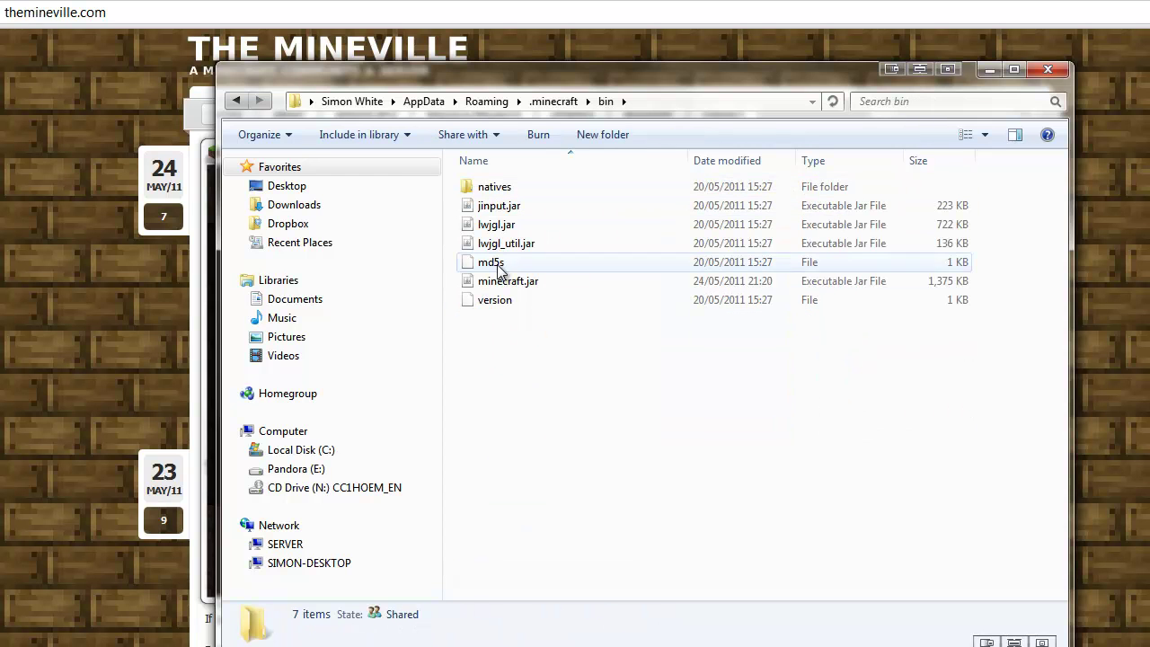
pyautogui.click(497, 290)
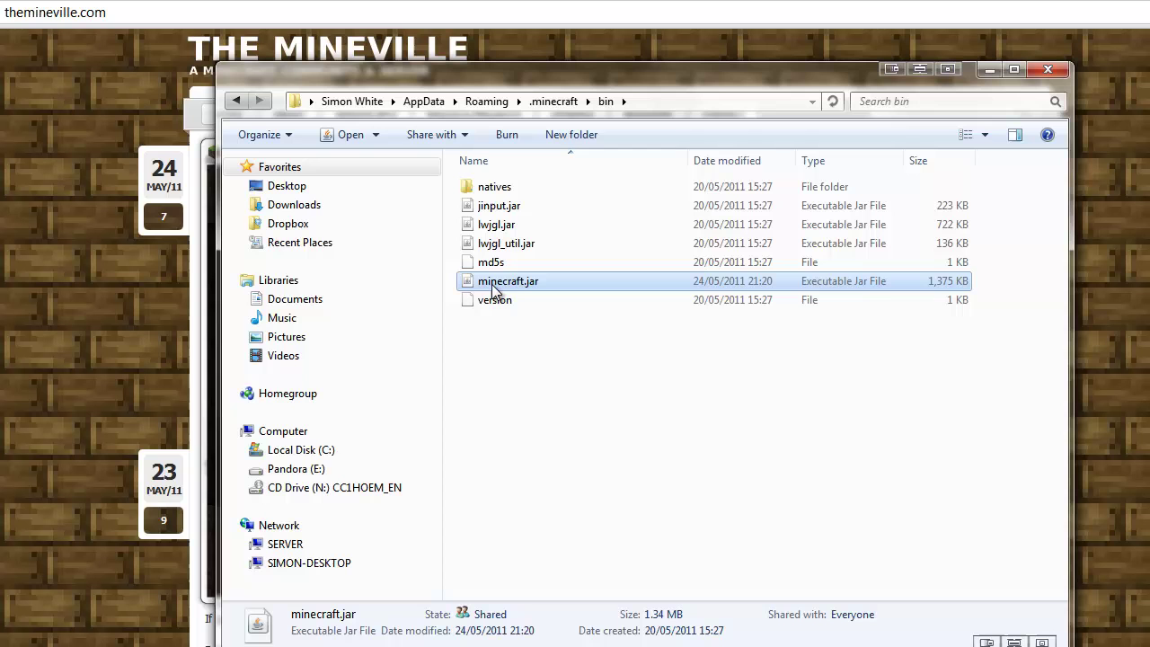
pyautogui.rightClick(533, 281)
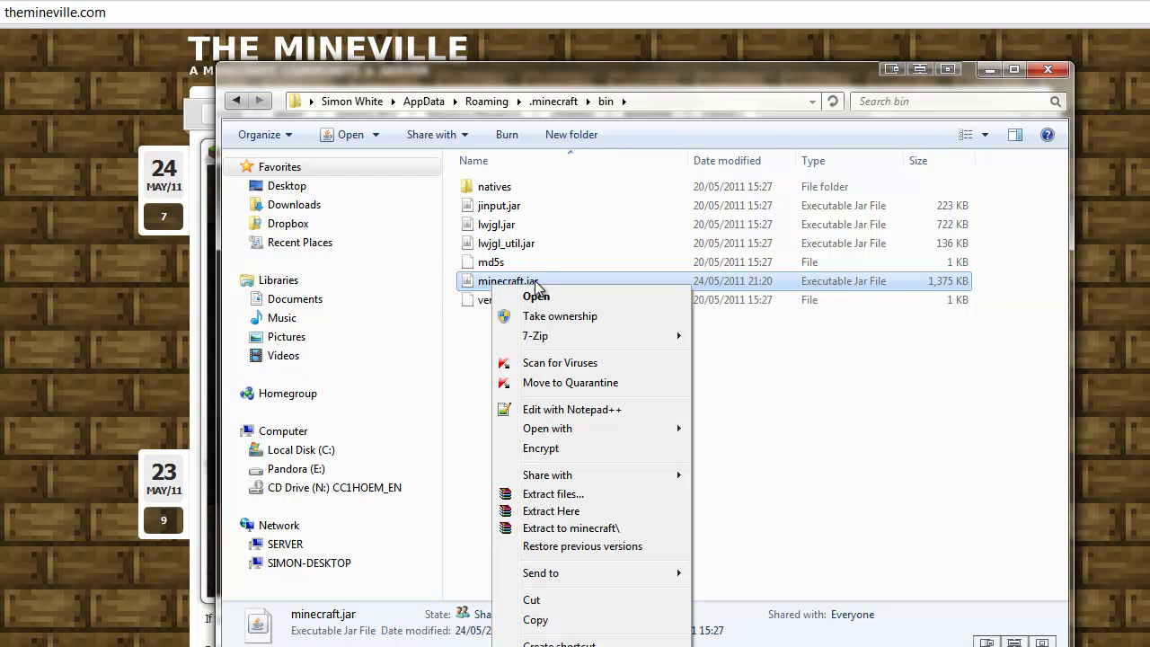
pyautogui.moveTo(651, 577)
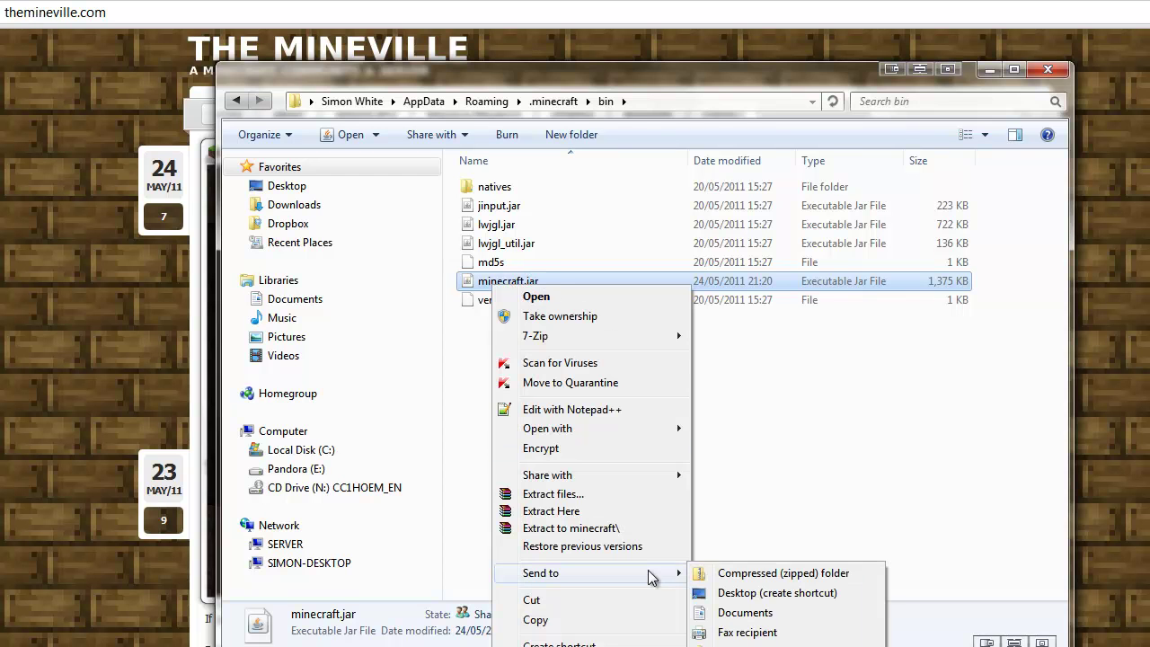
pyautogui.click(727, 578)
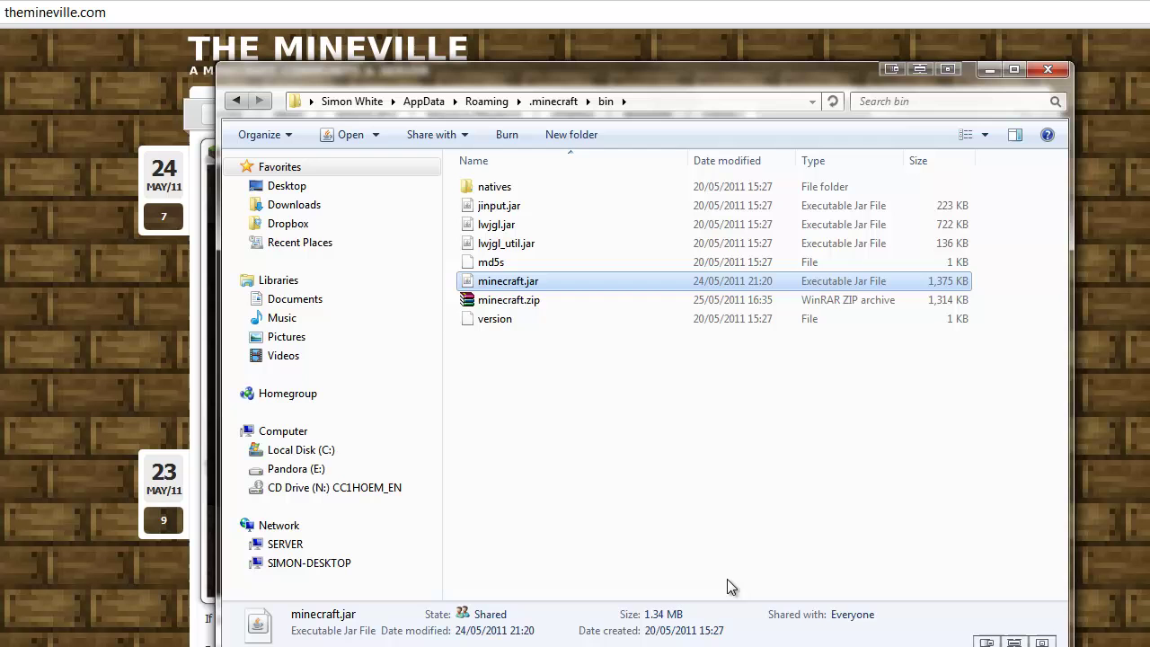
# Rename the new minecraft.zip archive as "minecraft jar backup.zip".
pyautogui.click(529, 304)
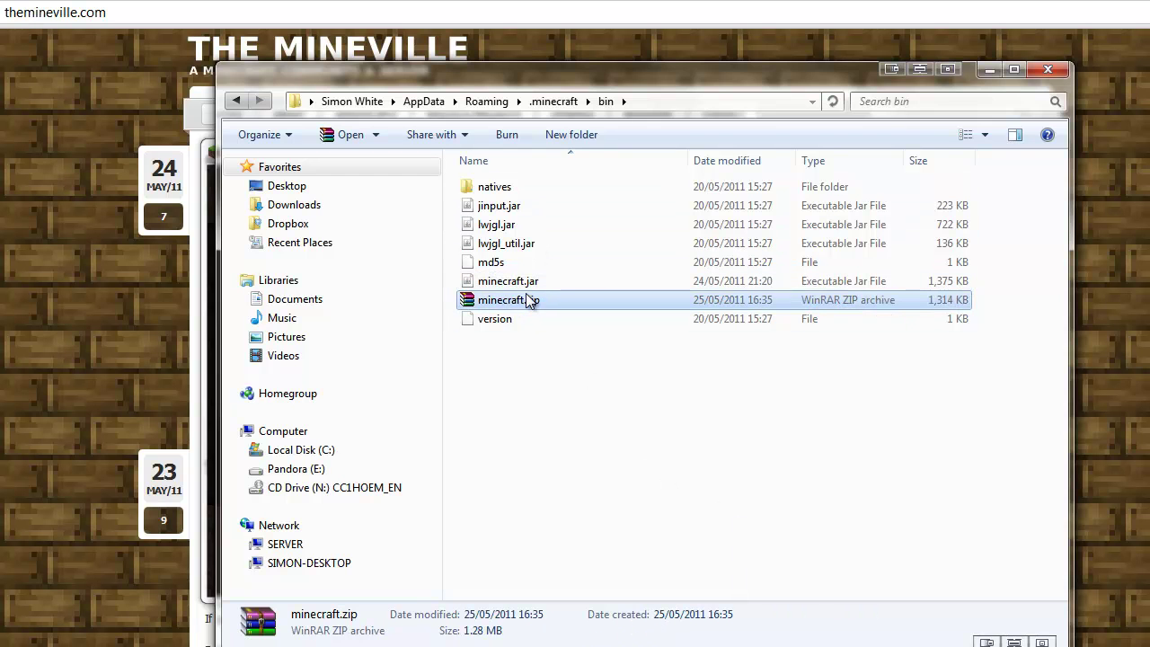
pyautogui.click(529, 302)
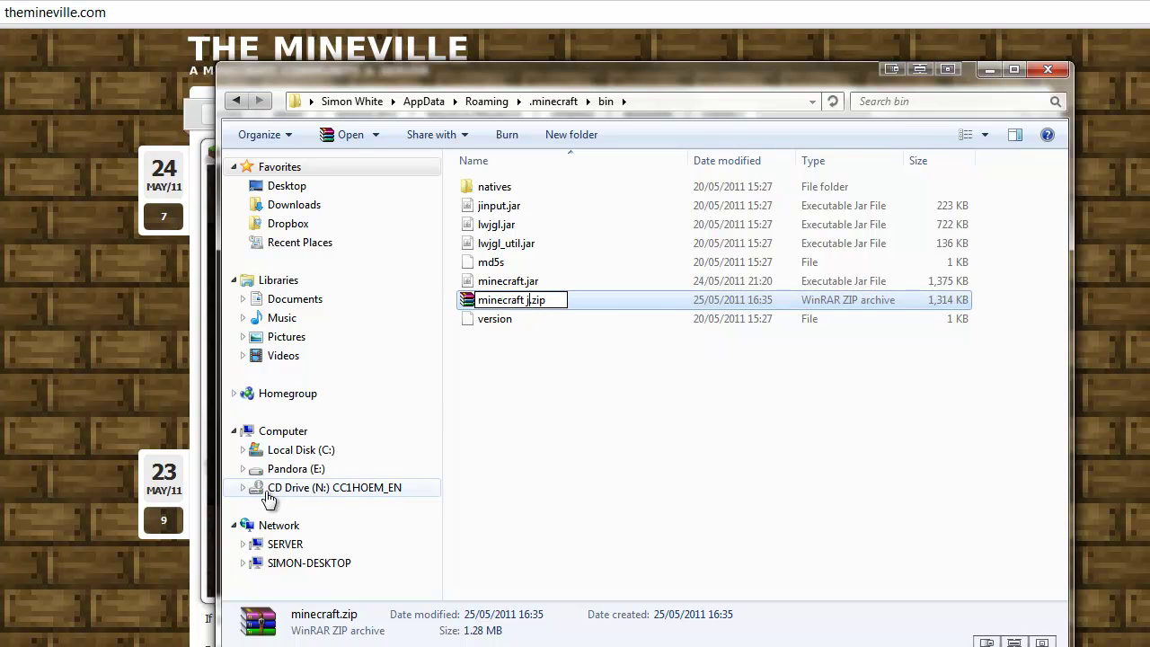
pyautogui.write('jar backup')
pyautogui.press('Return')
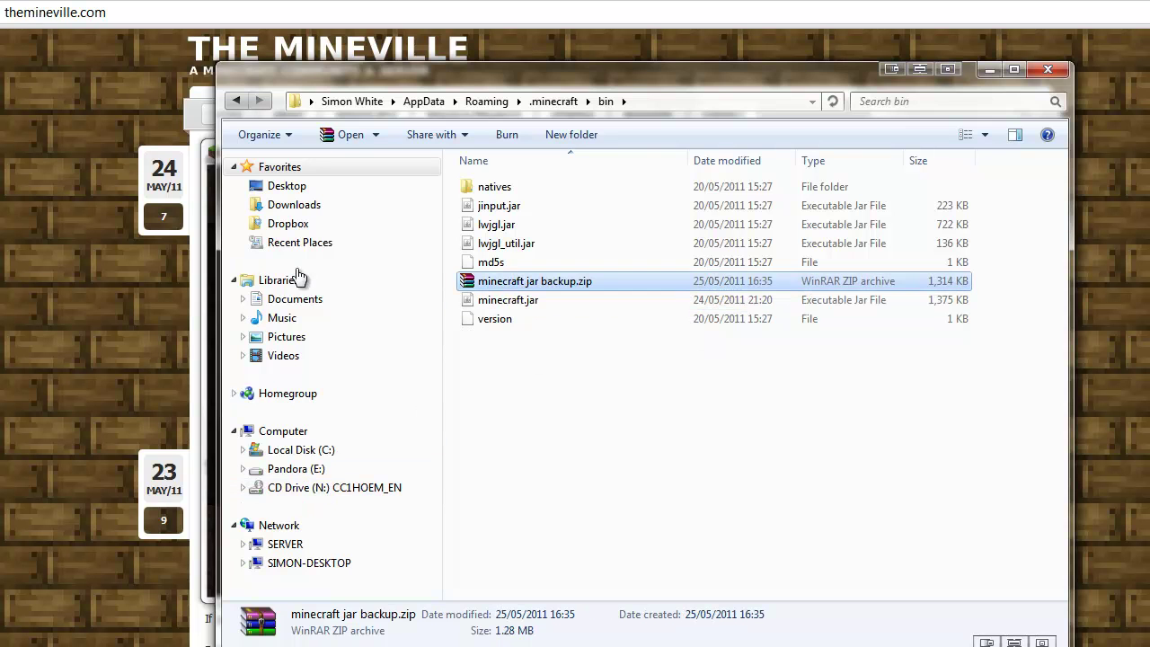
# Move minecraft jar backup.zip from the bin folder up into the .minecraft folder.
pyautogui.rightClick(584, 283)
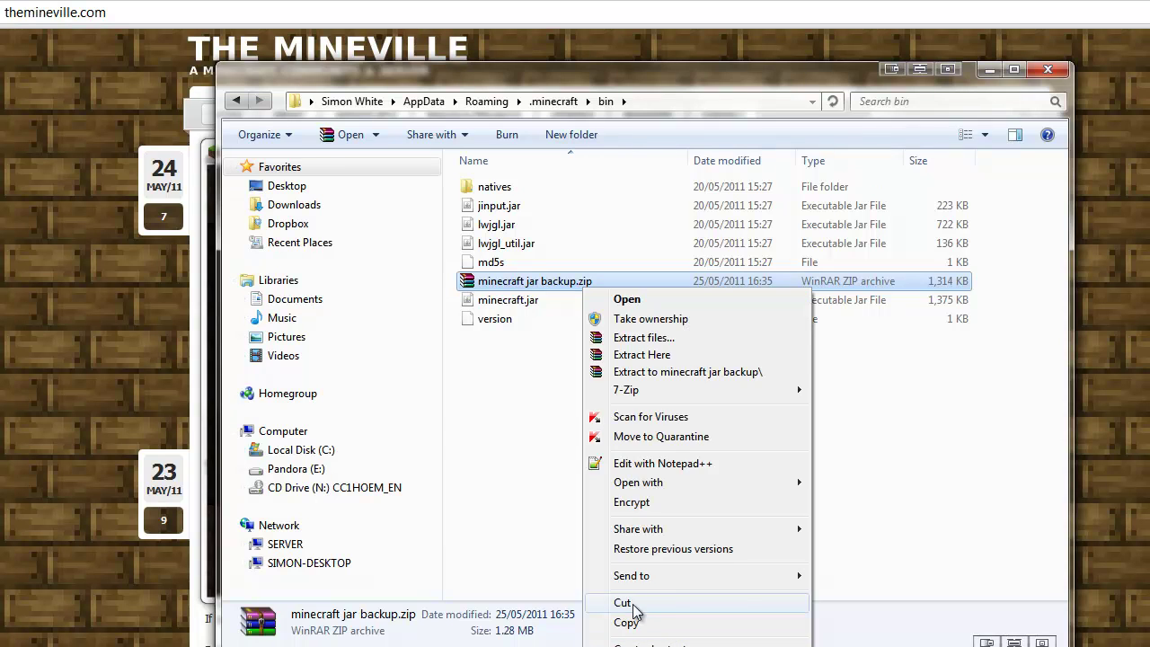
pyautogui.click(683, 604)
pyautogui.click(545, 102)
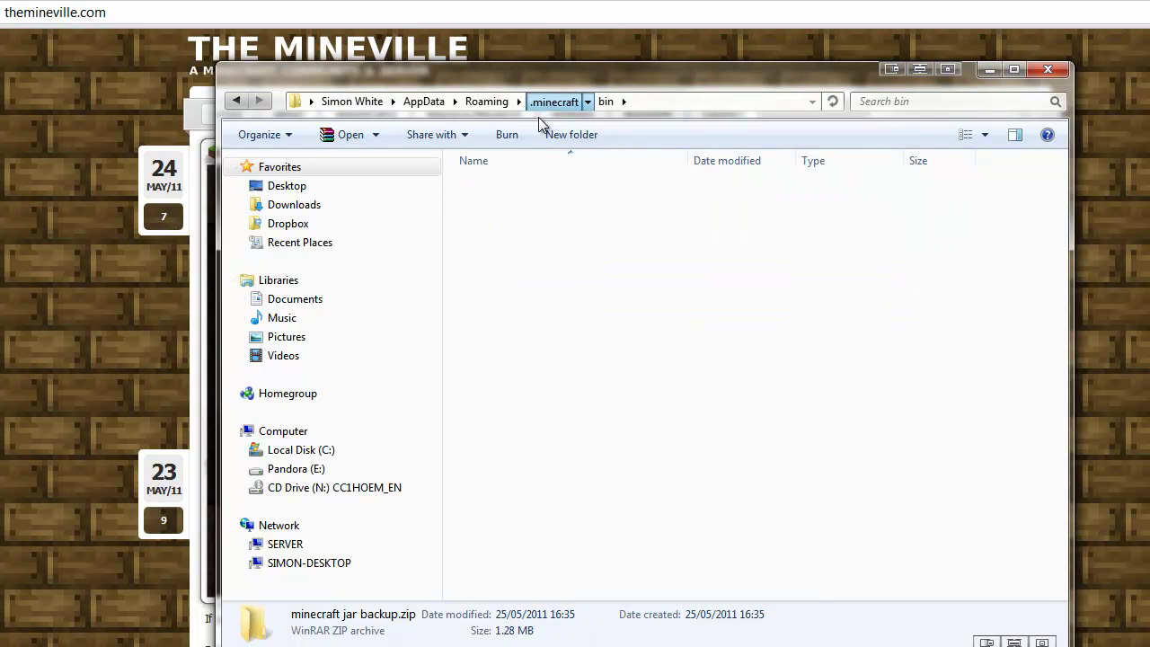
pyautogui.click(607, 573)
pyautogui.hotkey('ctrl', 'v')
pyautogui.click(597, 542)
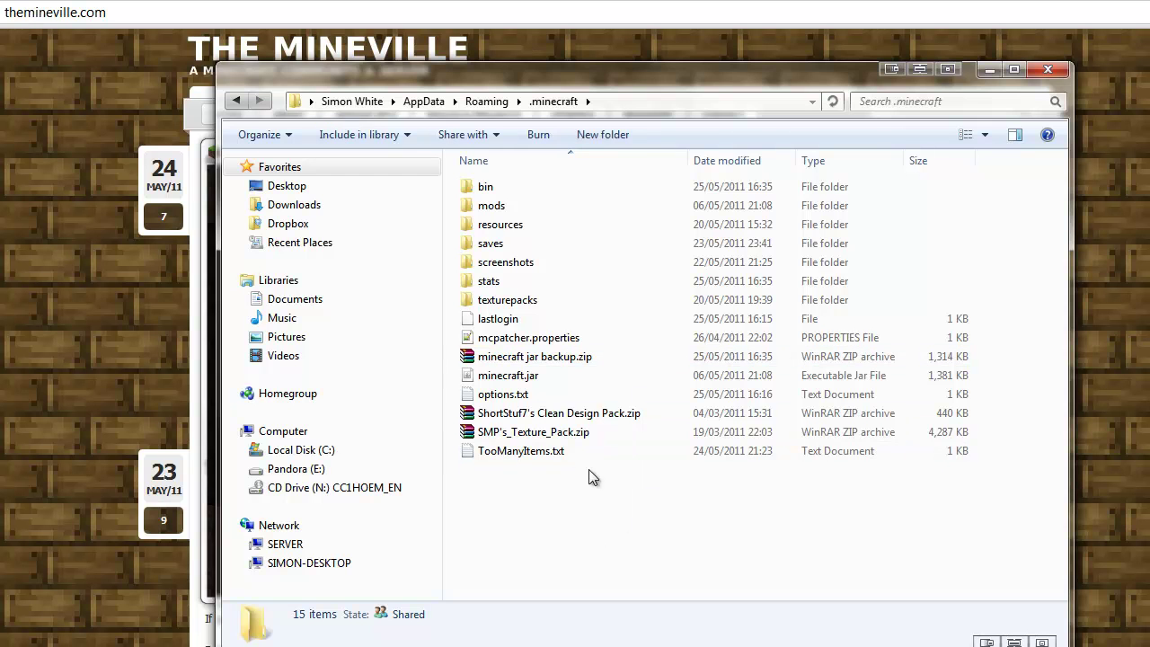
# Compress the .minecraft folder's contents into one zip archive, leaving out mcpatcher.properties, TooManyItems.txt and the three existing zip archives.
pyautogui.hotkey('ctrl', 'a')
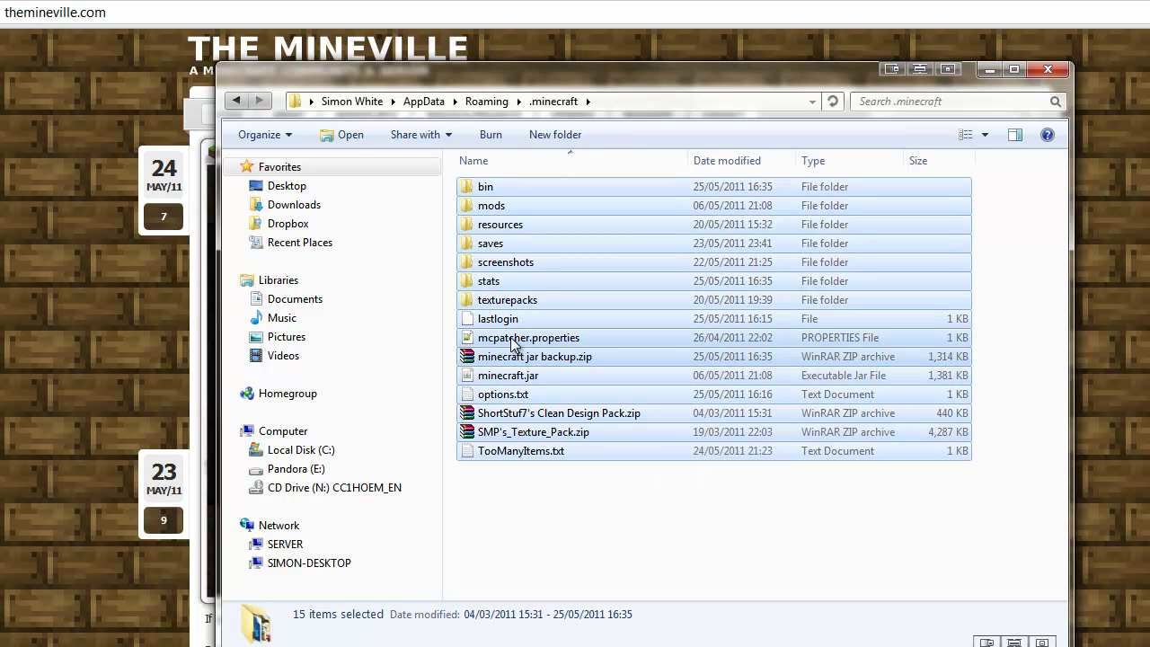
pyautogui.keyDown('ctrl'); pyautogui.click(500, 358); pyautogui.keyUp('ctrl')
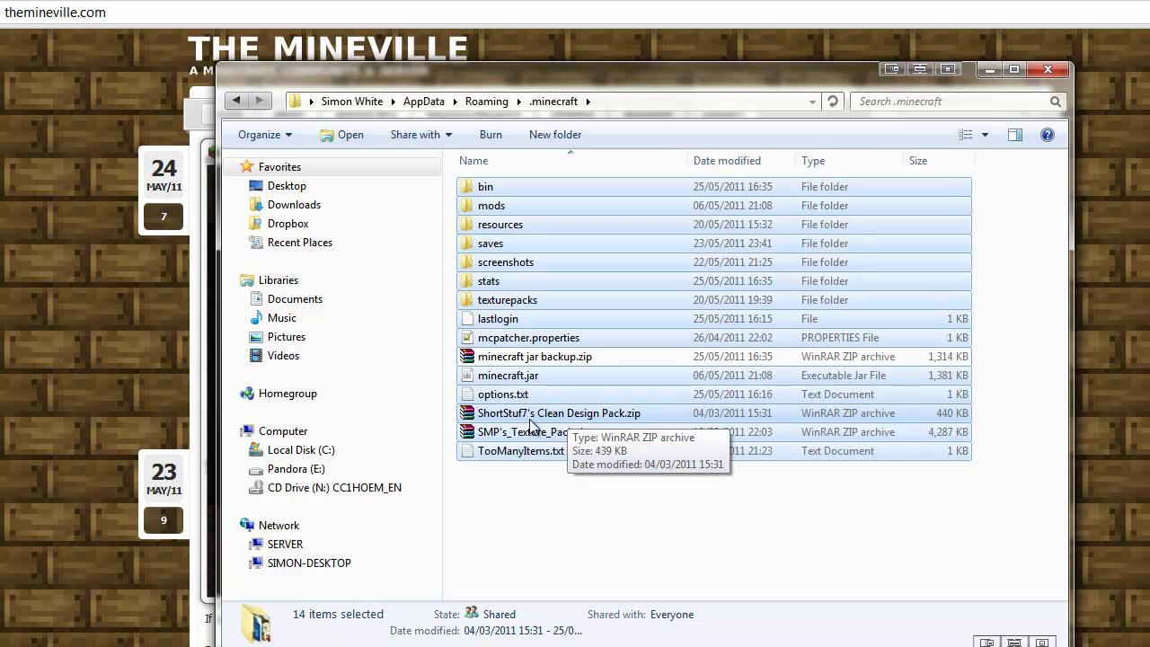
pyautogui.keyDown('ctrl'); pyautogui.click(501, 418); pyautogui.keyUp('ctrl')
pyautogui.keyDown('ctrl'); pyautogui.click(490, 433); pyautogui.keyUp('ctrl')
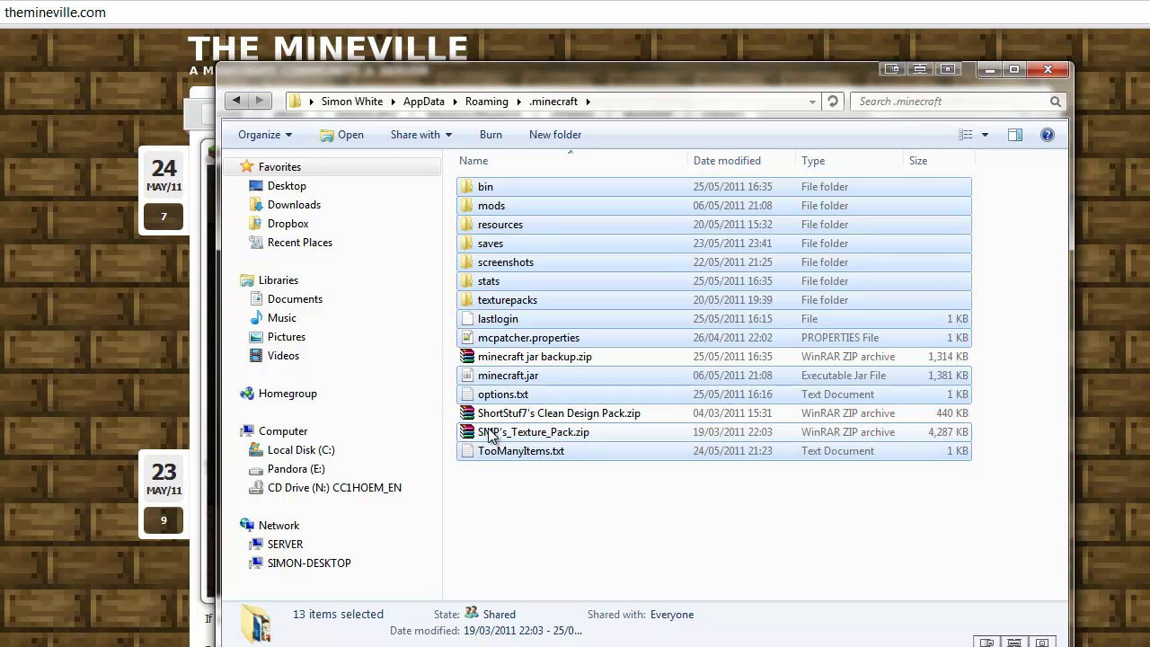
pyautogui.keyDown('ctrl'); pyautogui.click(494, 452); pyautogui.keyUp('ctrl')
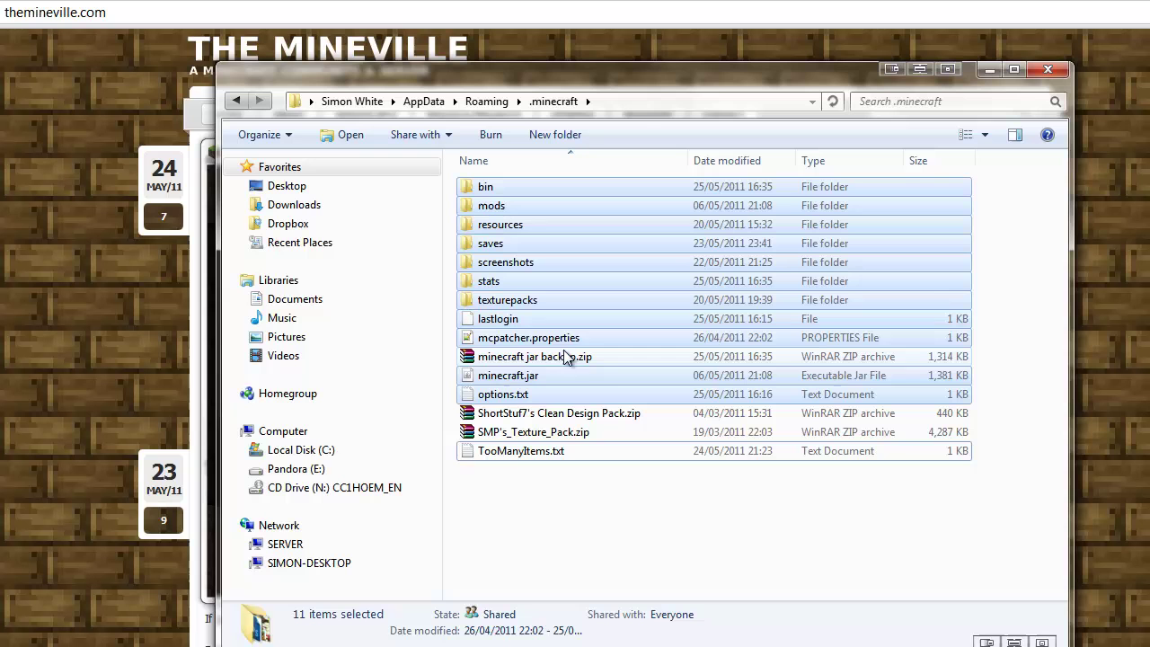
pyautogui.moveTo(563, 344); pyautogui.dragTo(562, 344)
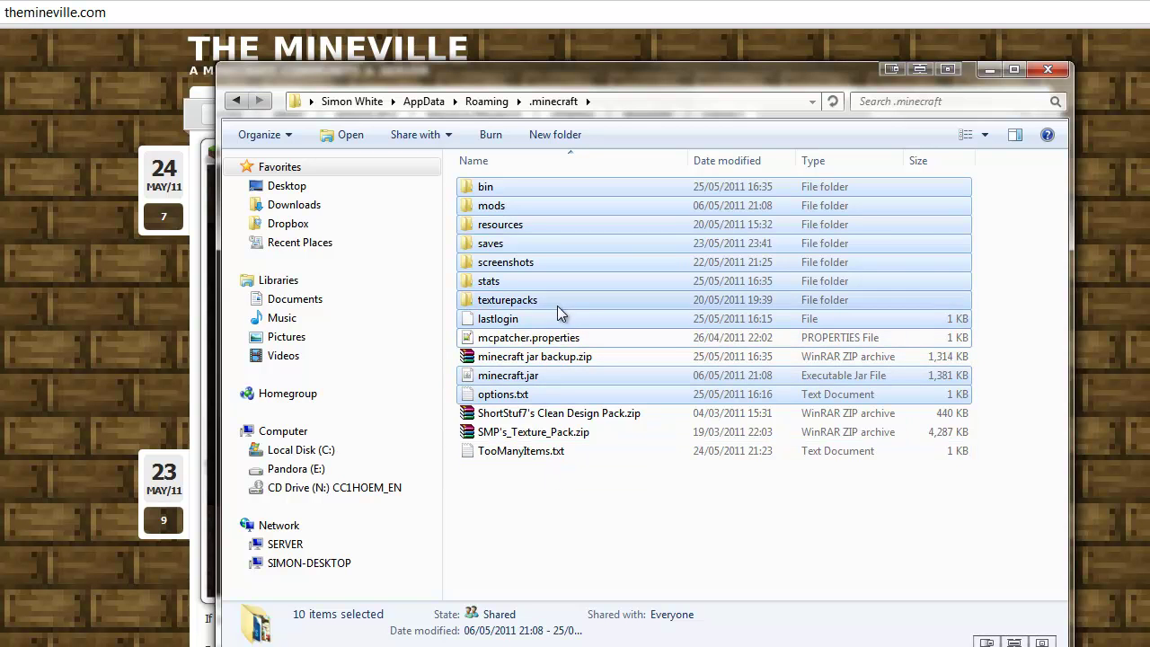
pyautogui.rightClick(601, 242)
pyautogui.moveTo(795, 526)
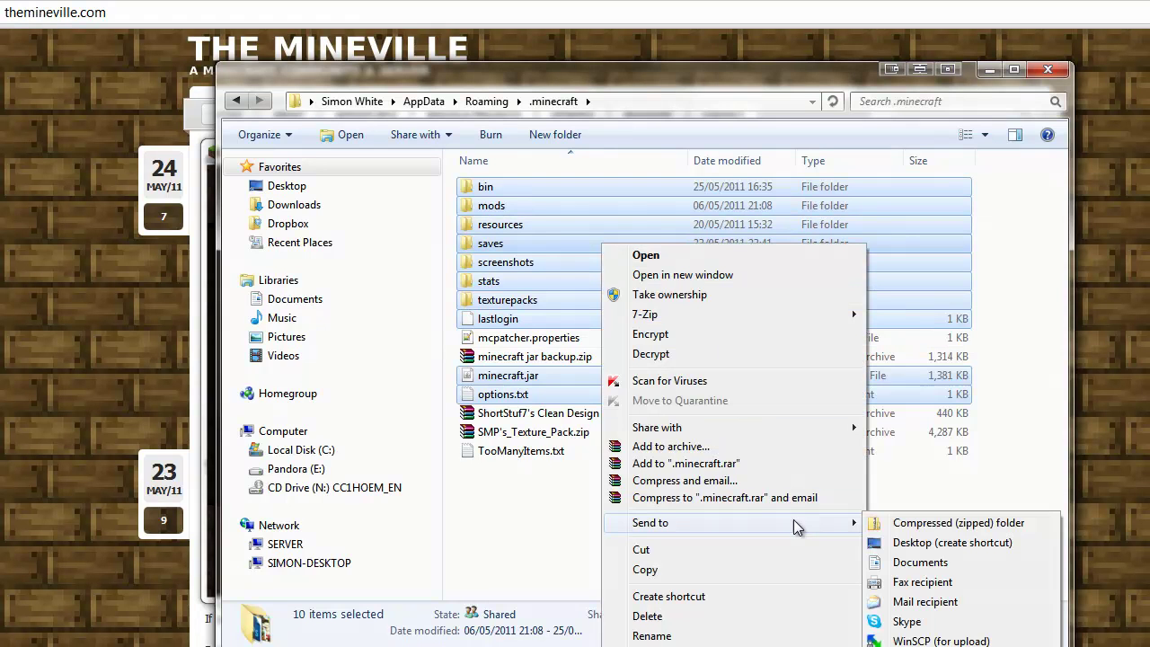
pyautogui.click(978, 524)
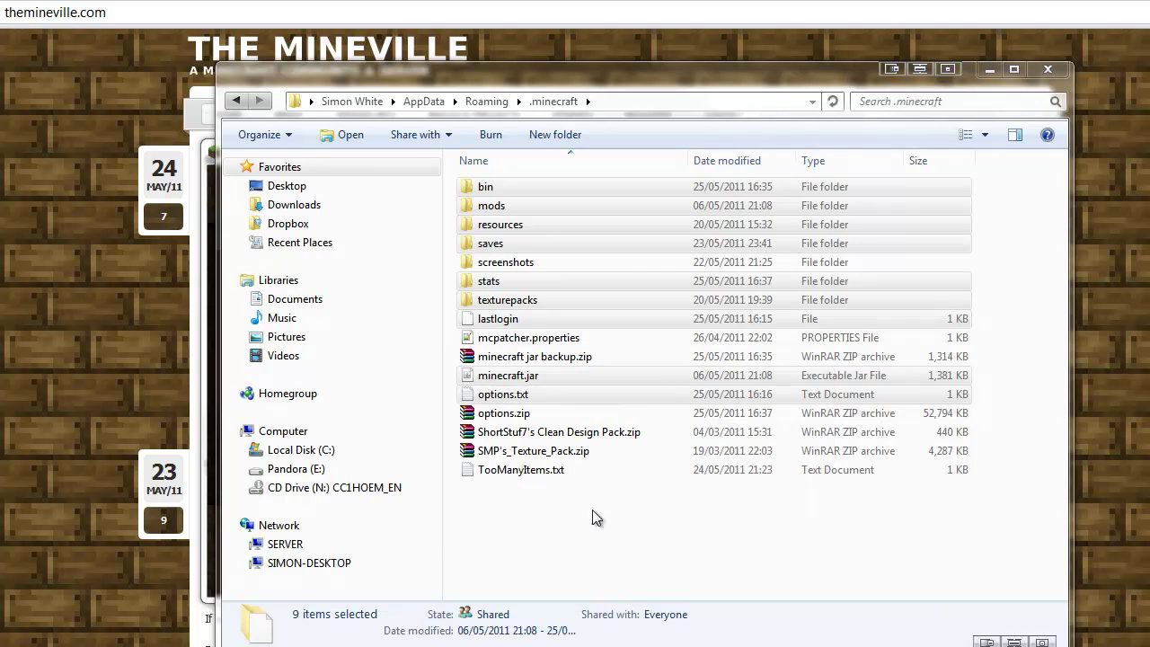
# Rename the new options.zip archive as "minecraft complete backup.zip".
pyautogui.click(580, 526)
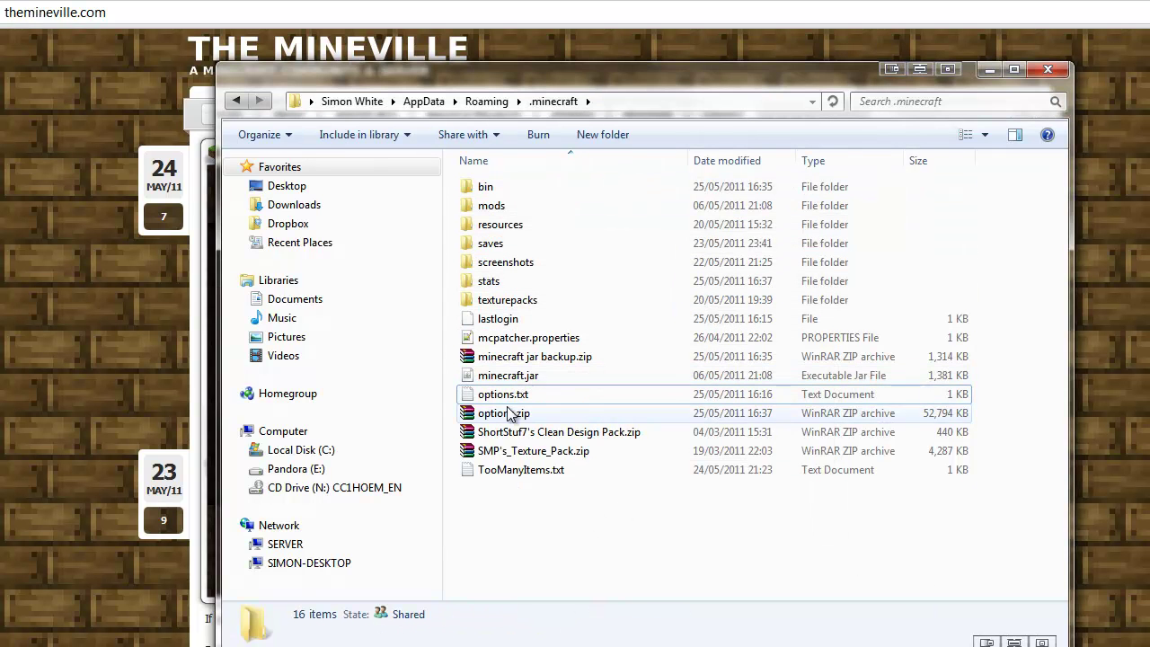
pyautogui.click(516, 412)
pyautogui.press('F2')
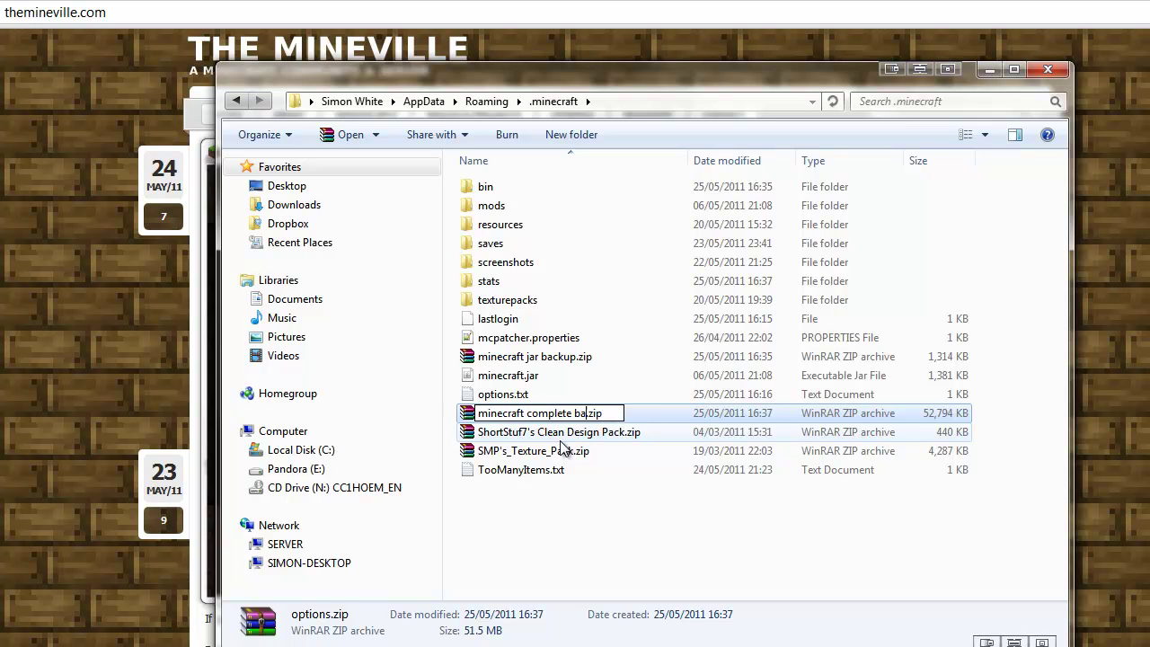
pyautogui.press('Return')
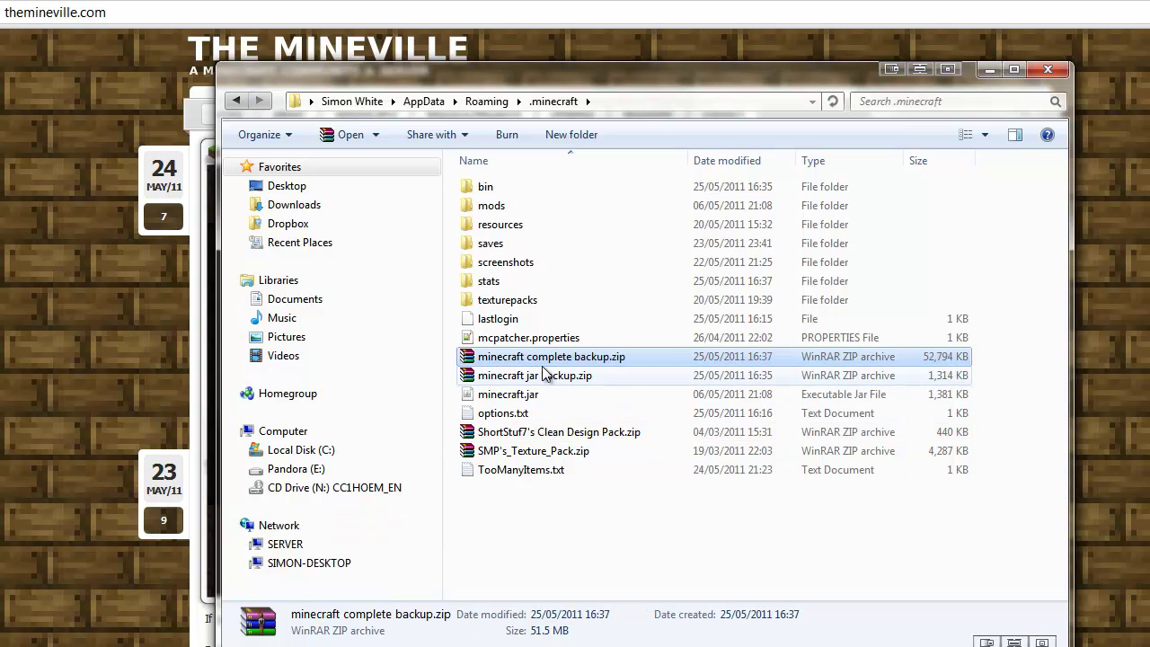
# Place both backup archives, minecraft complete backup.zip and minecraft jar backup.zip, in the Desktop folder.
pyautogui.keyDown('ctrl'); pyautogui.click(660, 376); pyautogui.keyUp('ctrl')
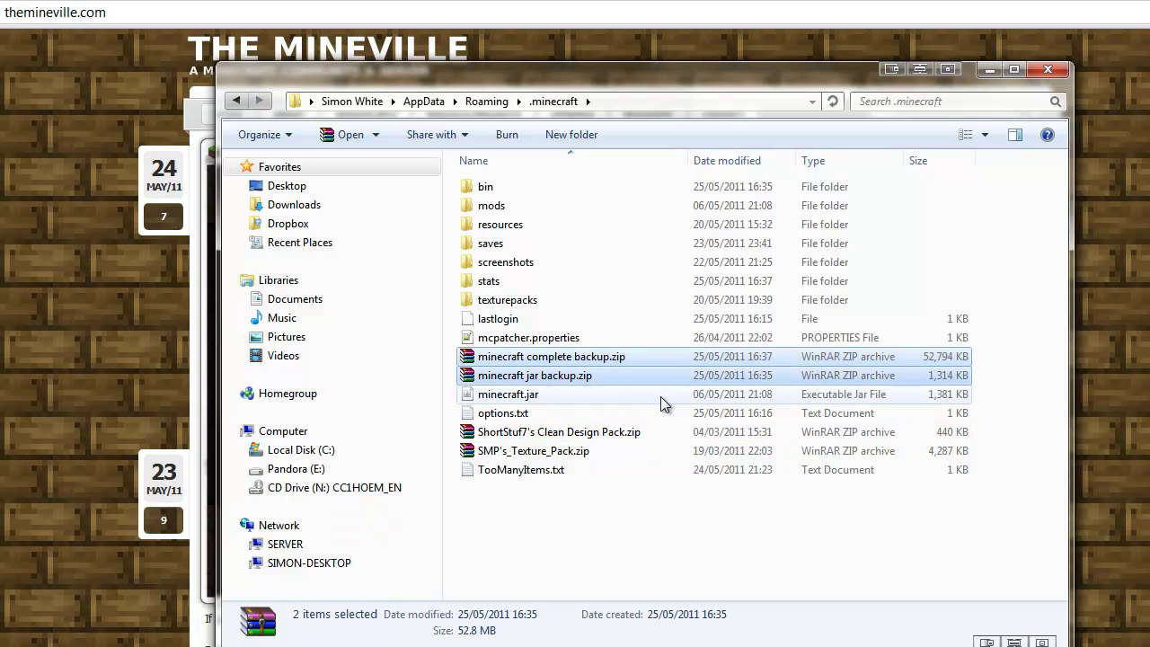
pyautogui.click(289, 187)
pyautogui.click(982, 303)
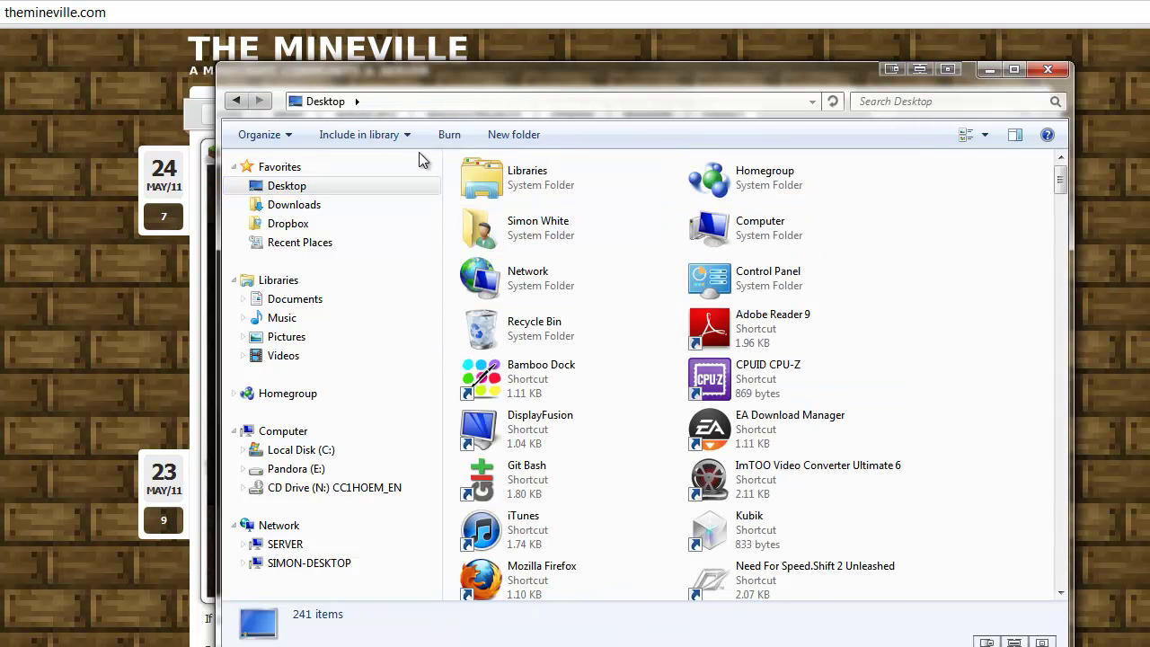
pyautogui.rightClick(1004, 247)
pyautogui.click(1065, 360)
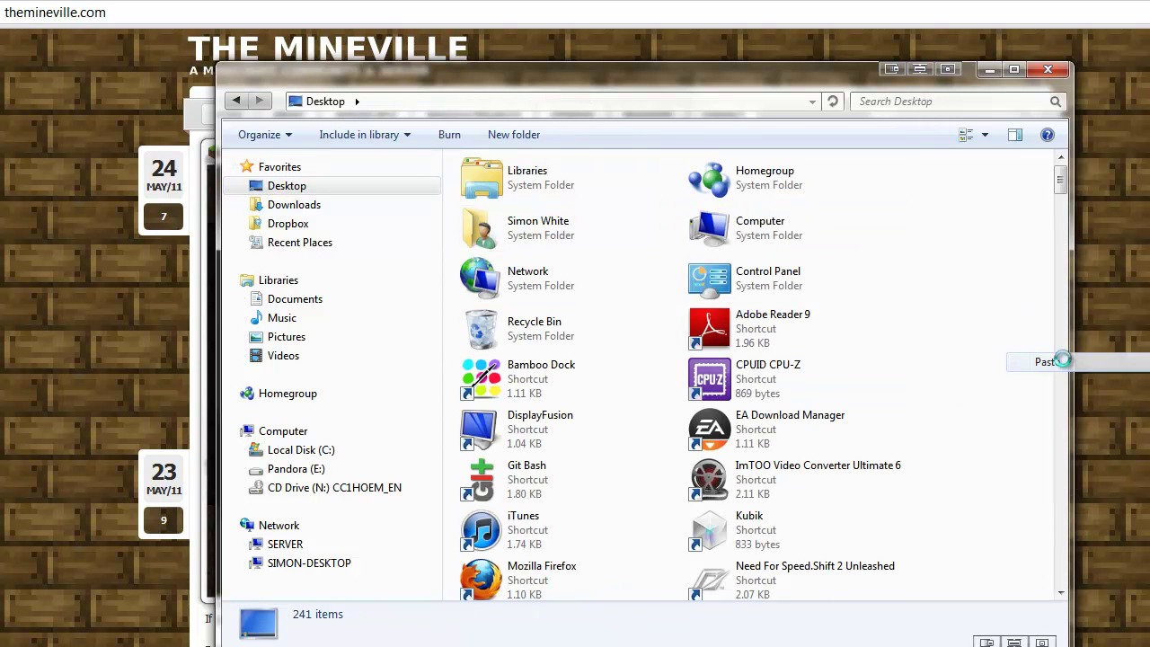
pyautogui.click(1005, 352)
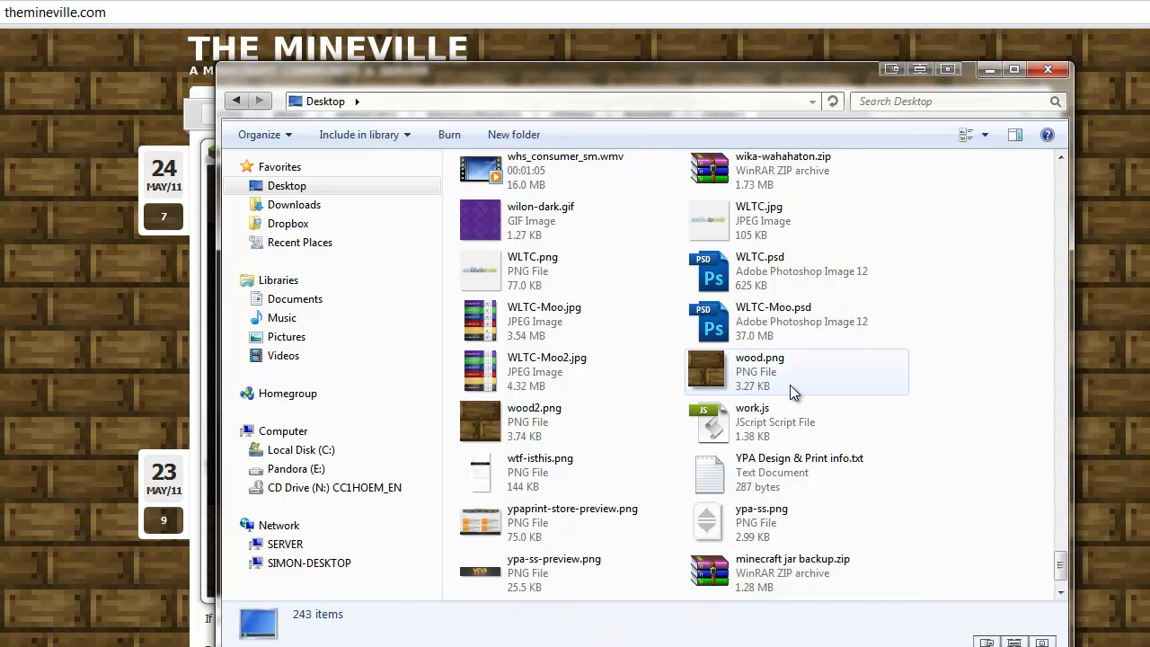
# Close the Desktop folder window, leave Minecraft's texture pack screen and minimize the game.
pyautogui.scroll(10, 793, 392)
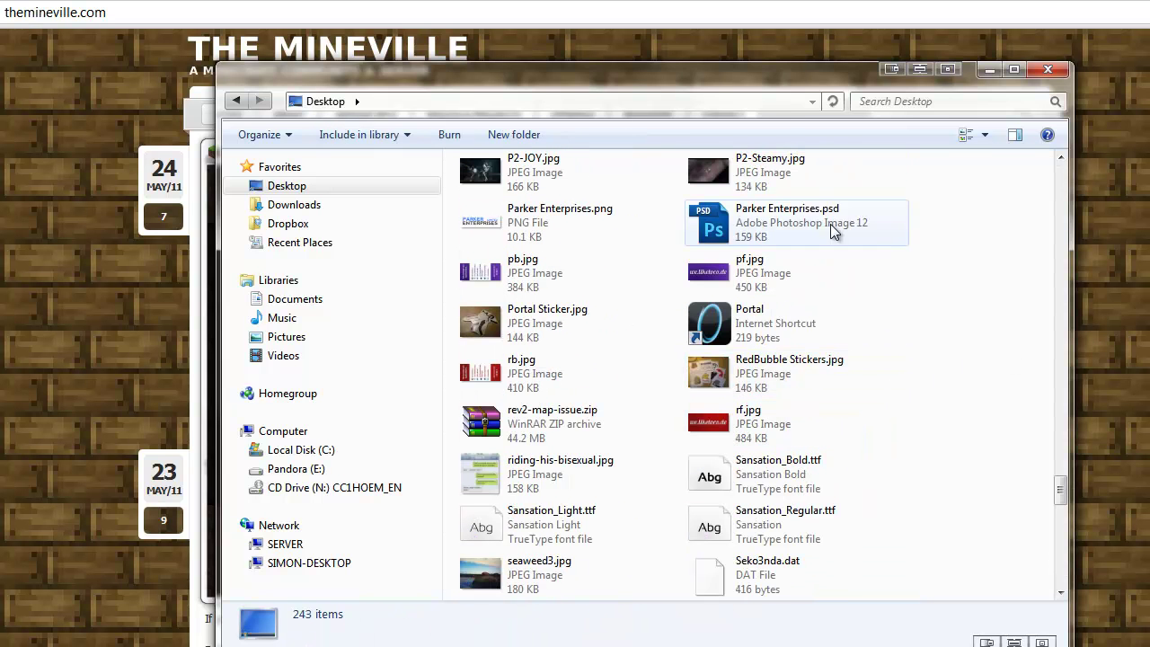
pyautogui.click(1048, 69)
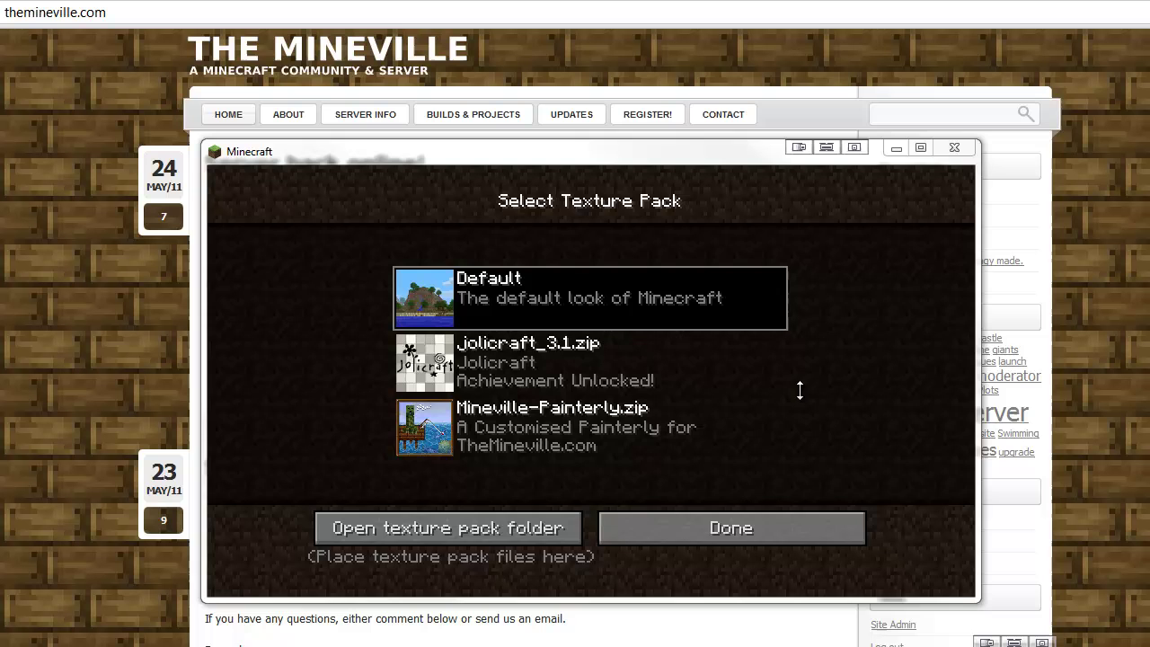
pyautogui.click(698, 529)
pyautogui.click(896, 148)
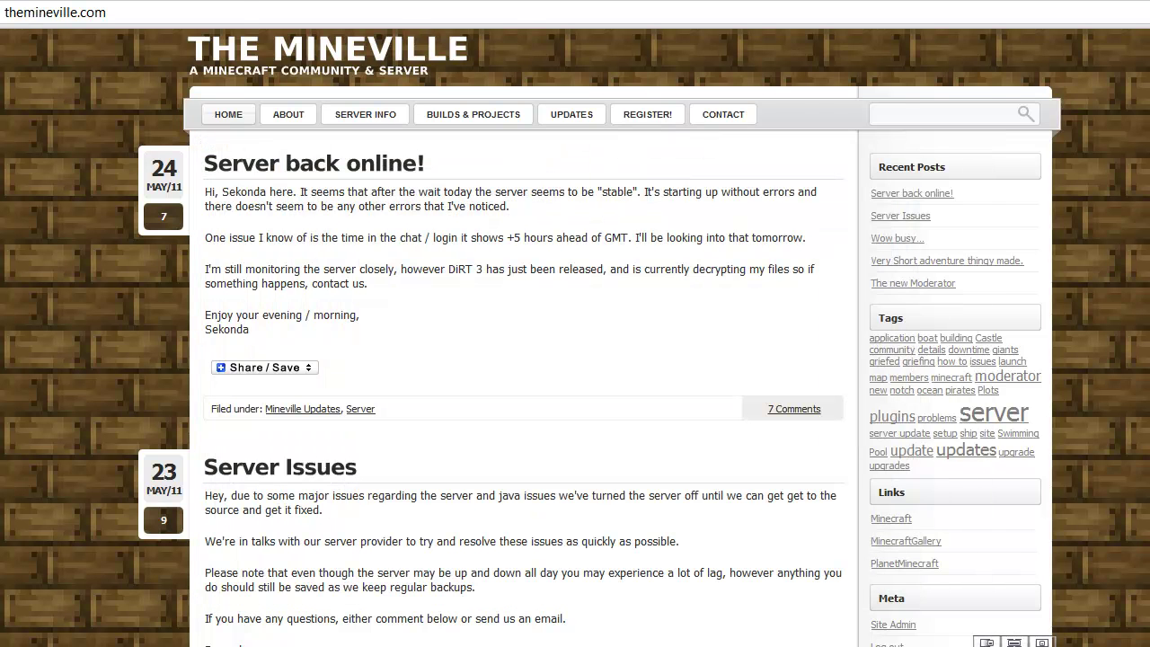
pyautogui.press('super')
pyautogui.moveTo(269, 366)
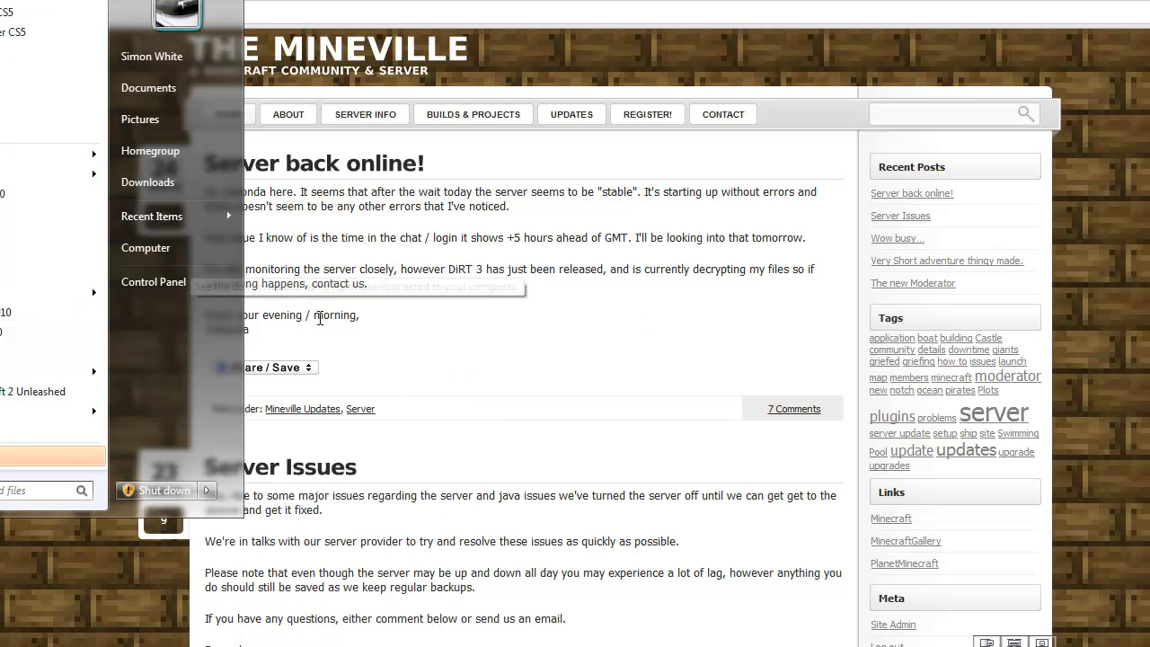
pyautogui.write('v')
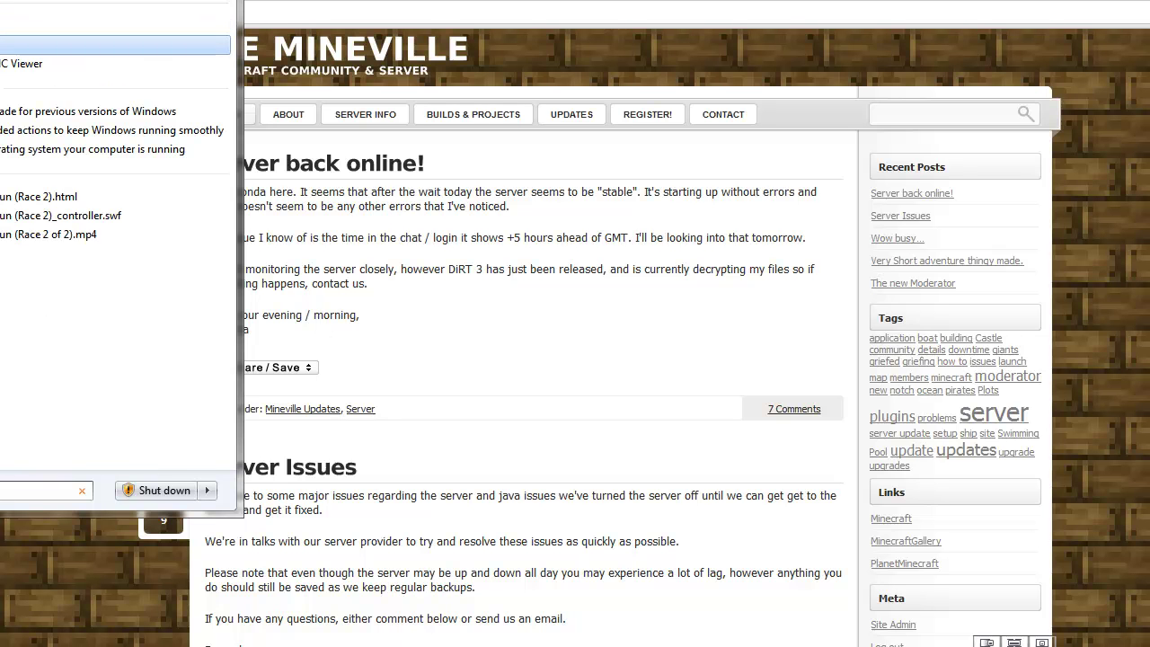
pyautogui.click(374, 172)
# Open the %AppData% location with the Run command and go into its .minecraft folder.
pyautogui.press('super+r')
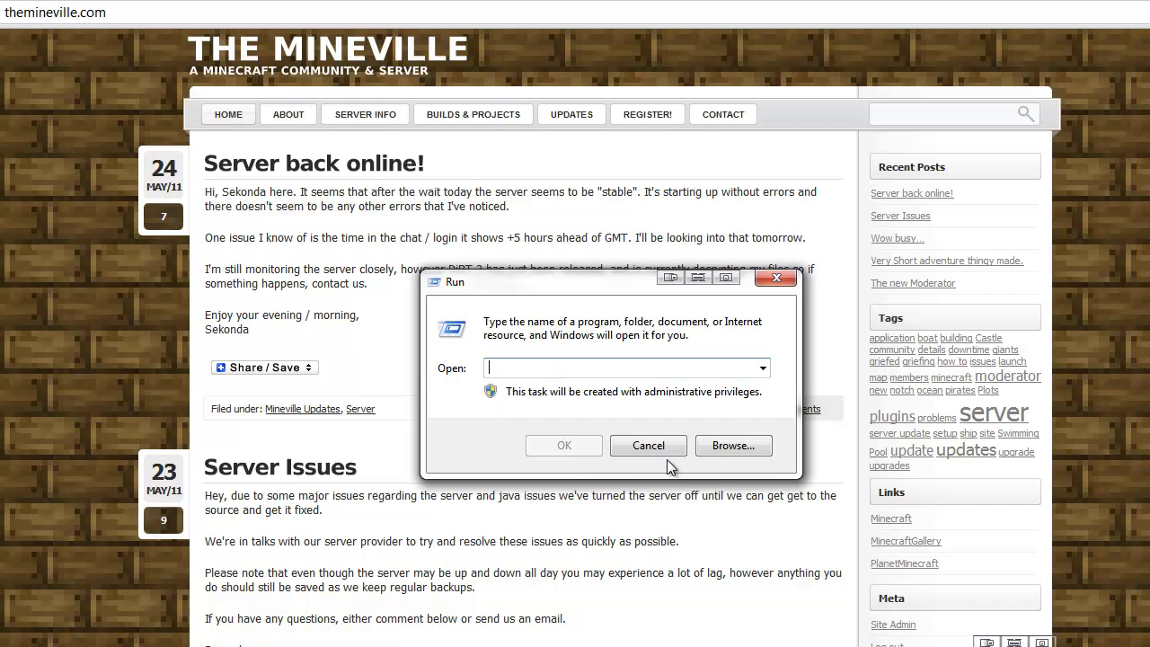
pyautogui.write('%AppData%')
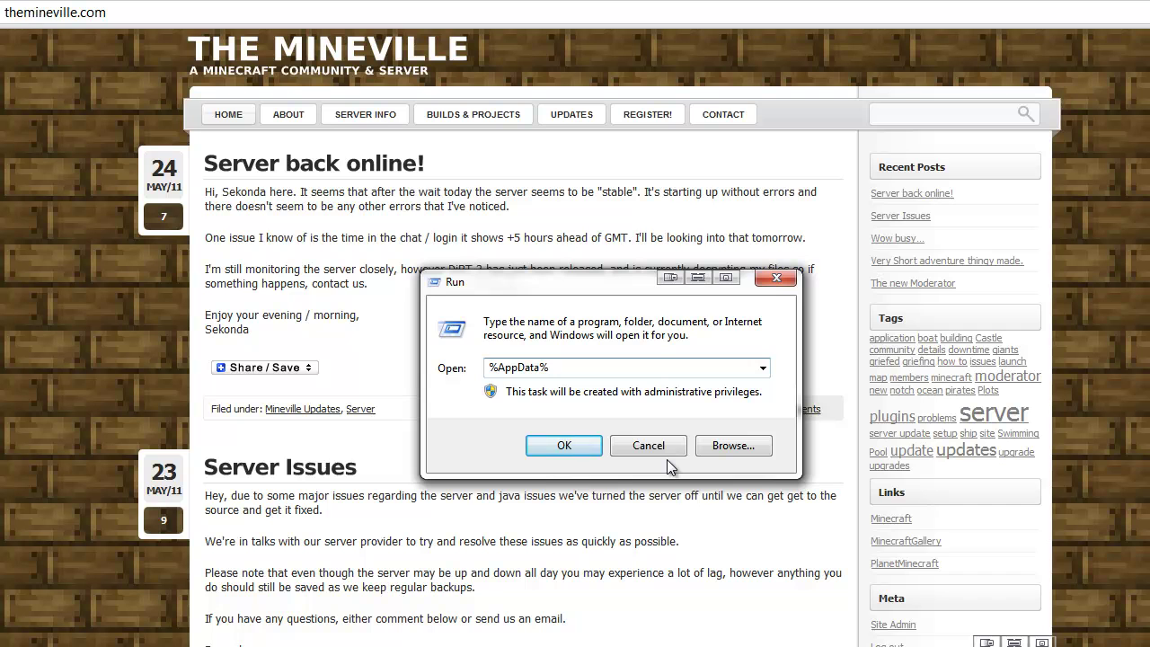
pyautogui.click(534, 445)
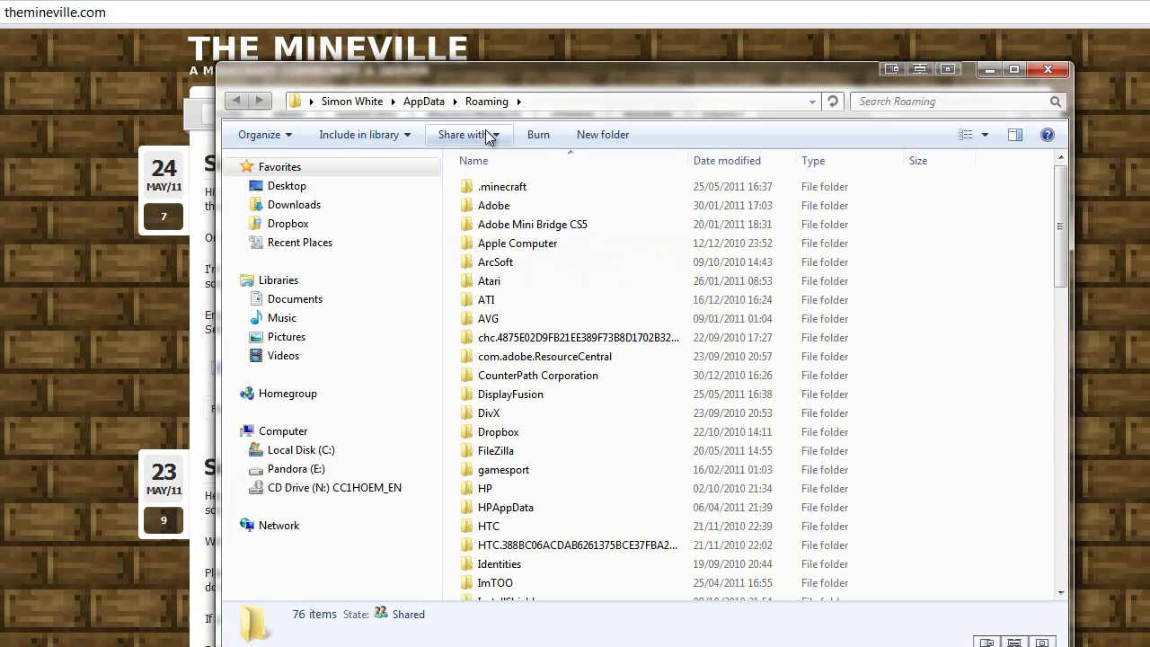
pyautogui.doubleClick(515, 189)
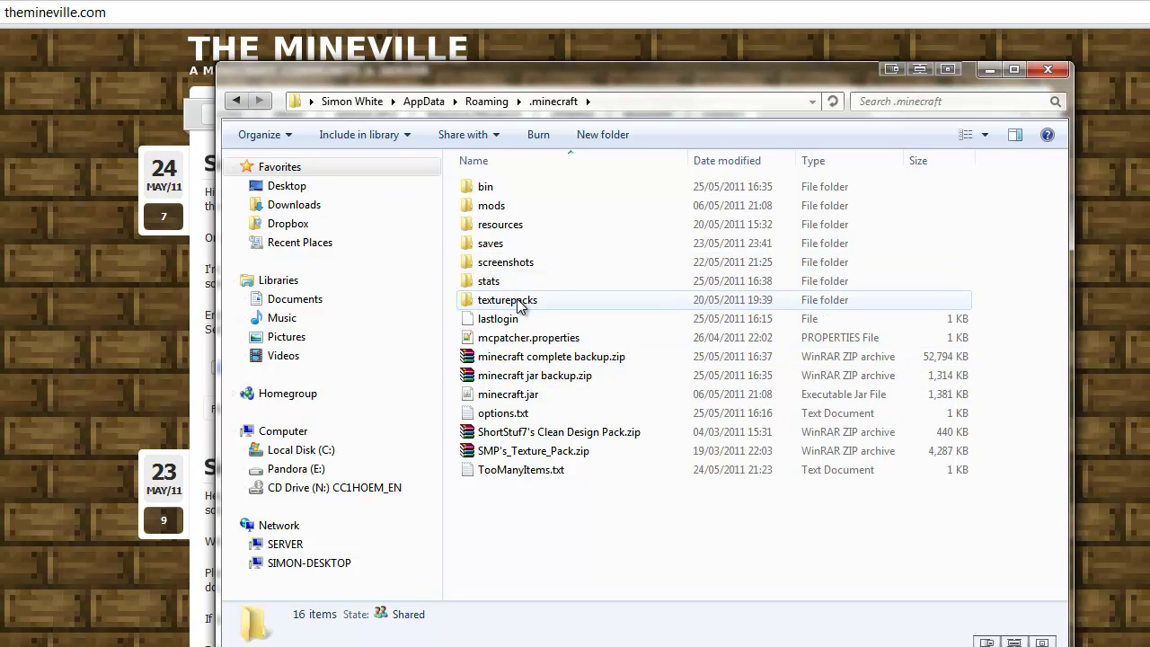
# Compress the .minecraft contents into a zip folder, leaving out screenshots, mcpatcher.properties, TooManyItems.txt and the four existing zip archives.
pyautogui.hotkey('ctrl', 'a')
pyautogui.keyDown('ctrl'); pyautogui.click(539, 357); pyautogui.keyUp('ctrl')
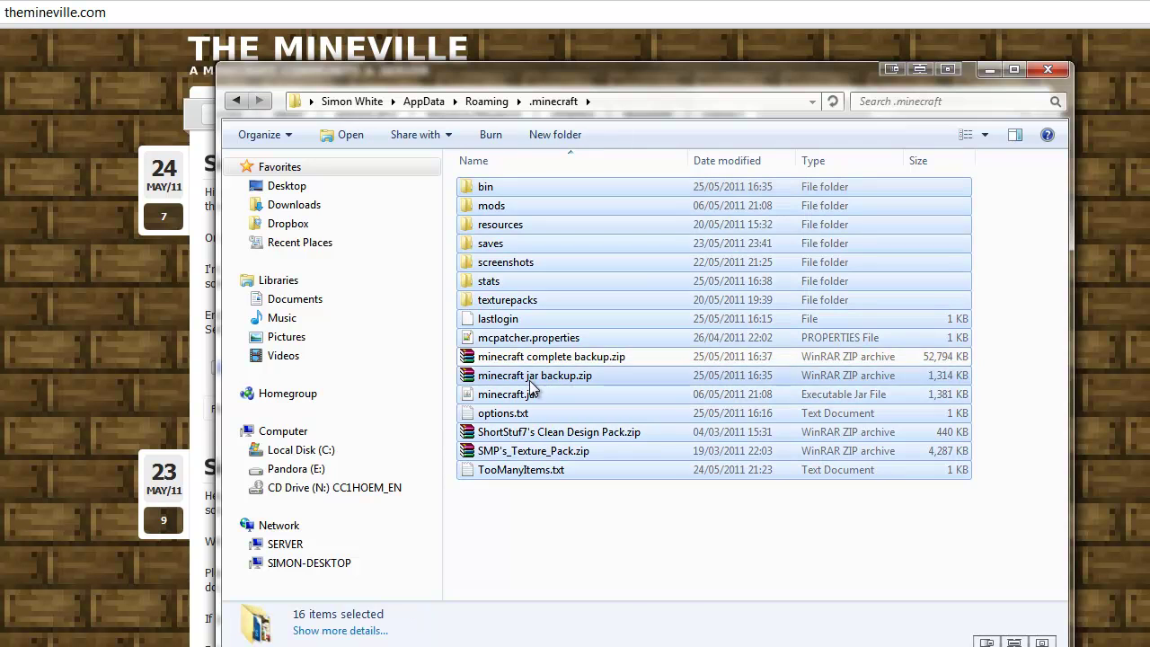
pyautogui.keyDown('ctrl'); pyautogui.click(535, 376); pyautogui.keyUp('ctrl')
pyautogui.keyDown('ctrl'); pyautogui.click(491, 400); pyautogui.keyUp('ctrl')
pyautogui.keyDown('ctrl'); pyautogui.click(494, 414); pyautogui.keyUp('ctrl')
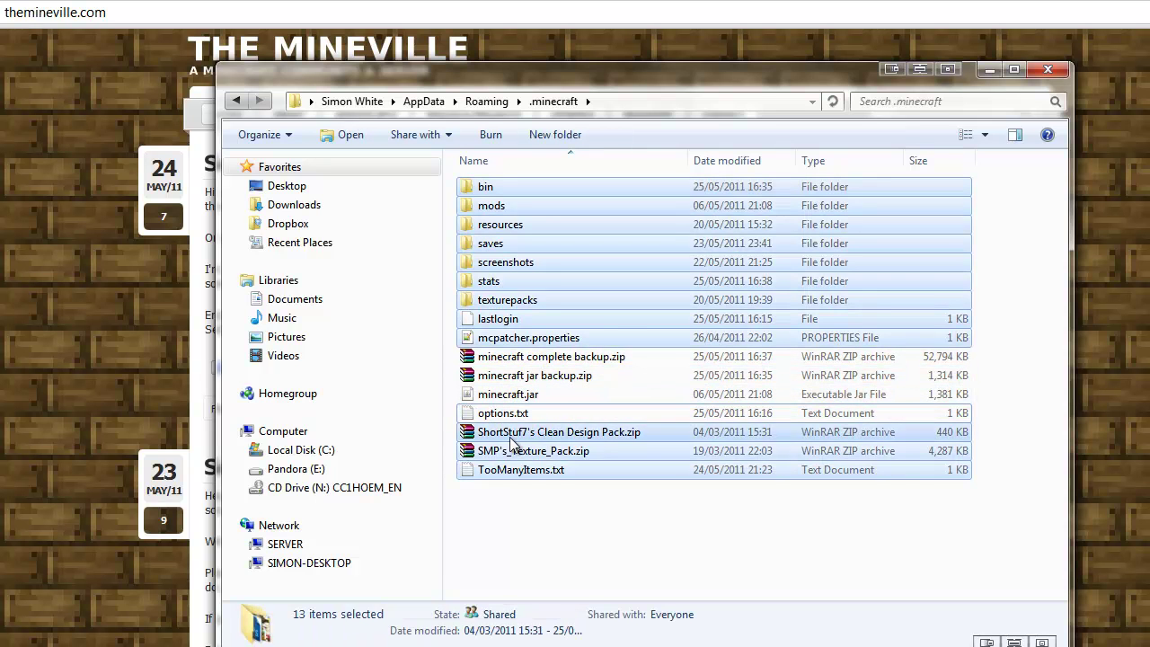
pyautogui.keyDown('ctrl'); pyautogui.click(496, 433); pyautogui.keyUp('ctrl')
pyautogui.keyDown('ctrl'); pyautogui.click(508, 470); pyautogui.keyUp('ctrl')
pyautogui.keyDown('ctrl'); pyautogui.click(508, 451); pyautogui.keyUp('ctrl')
pyautogui.keyDown('ctrl'); pyautogui.click(499, 395); pyautogui.keyUp('ctrl')
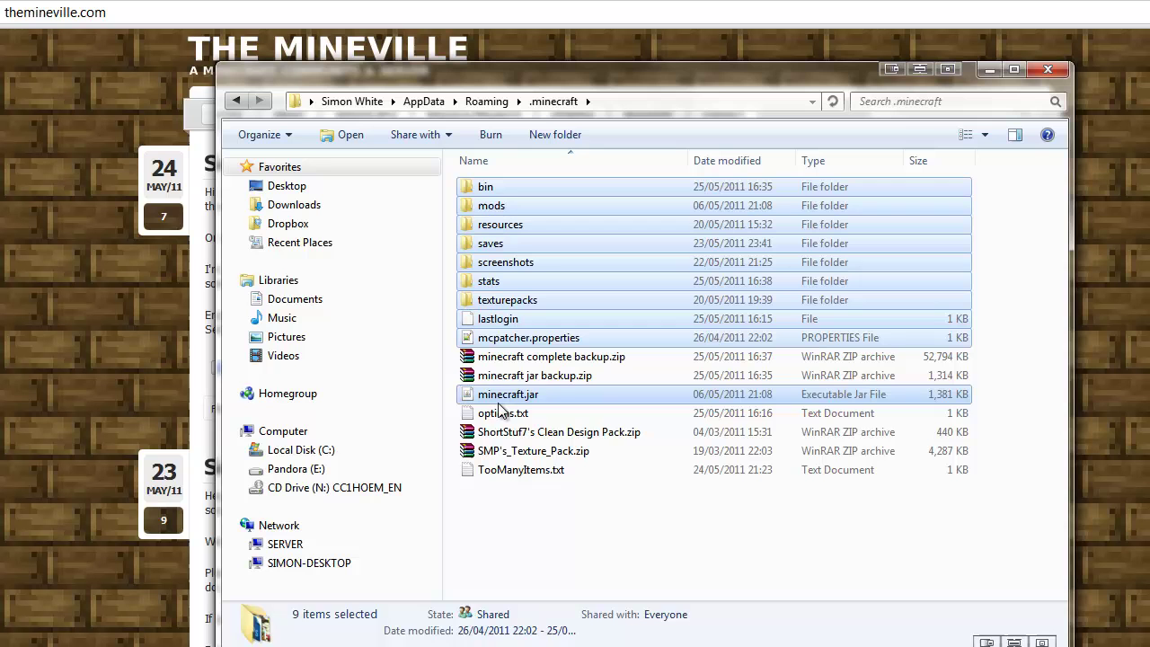
pyautogui.keyDown('ctrl'); pyautogui.click(499, 413); pyautogui.keyUp('ctrl')
pyautogui.keyDown('ctrl'); pyautogui.click(511, 319); pyautogui.keyUp('ctrl')
pyautogui.keyDown('ctrl'); pyautogui.click(508, 337); pyautogui.keyUp('ctrl')
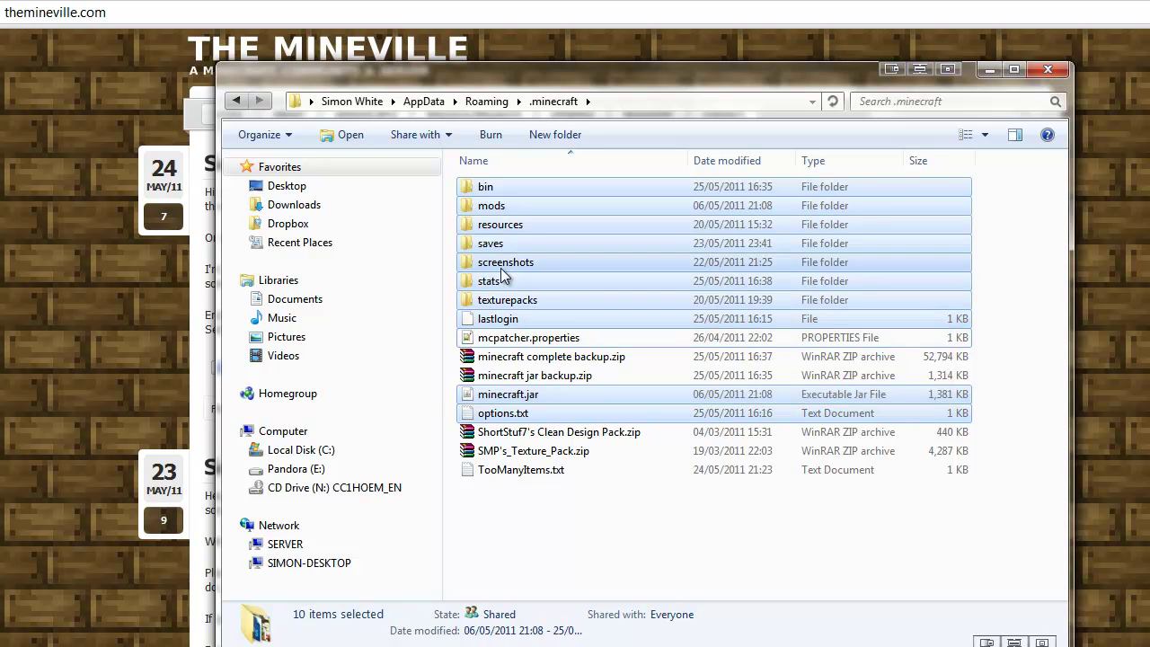
pyautogui.keyDown('ctrl'); pyautogui.click(512, 321); pyautogui.keyUp('ctrl')
pyautogui.rightClick(509, 287)
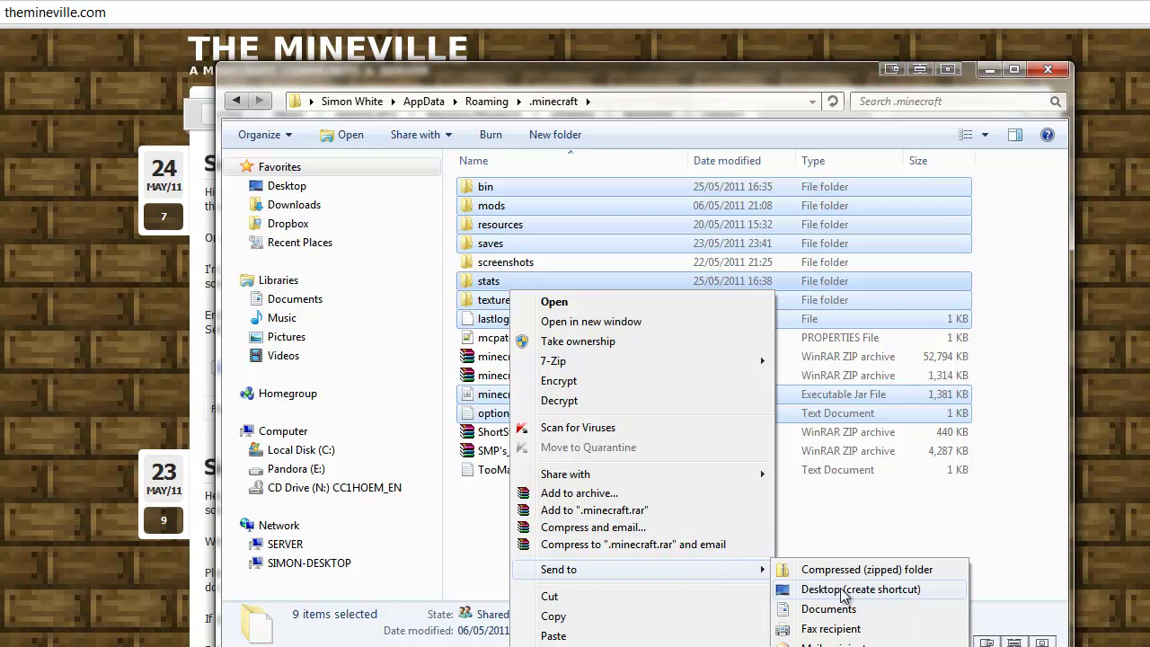
pyautogui.click(782, 568)
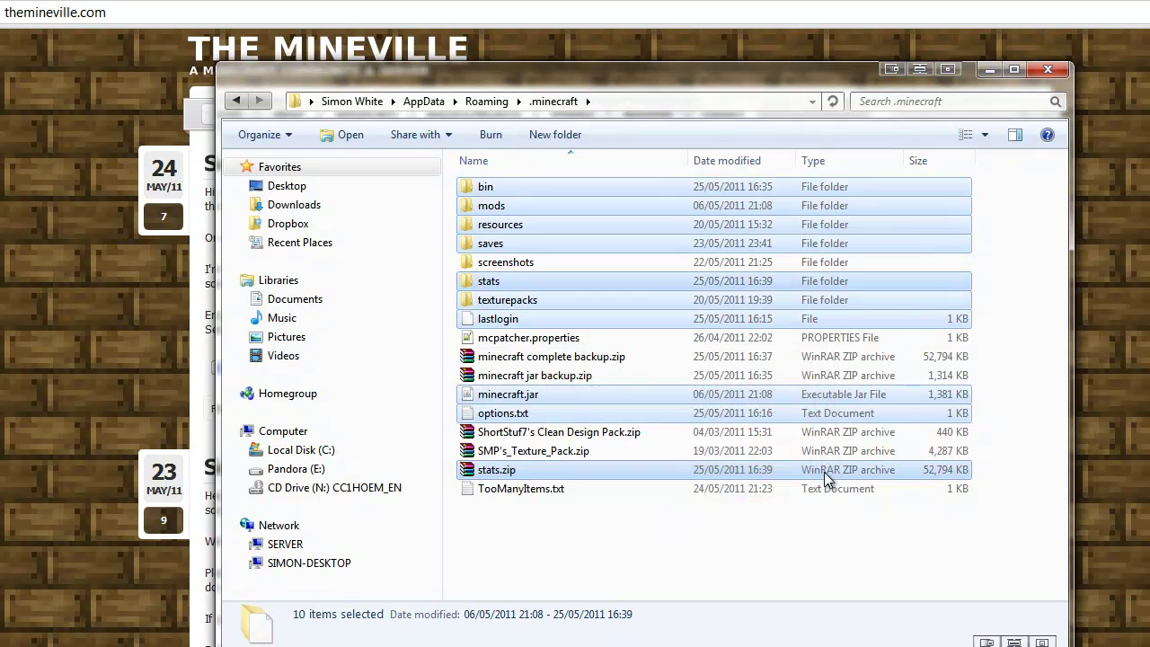
pyautogui.click(586, 551)
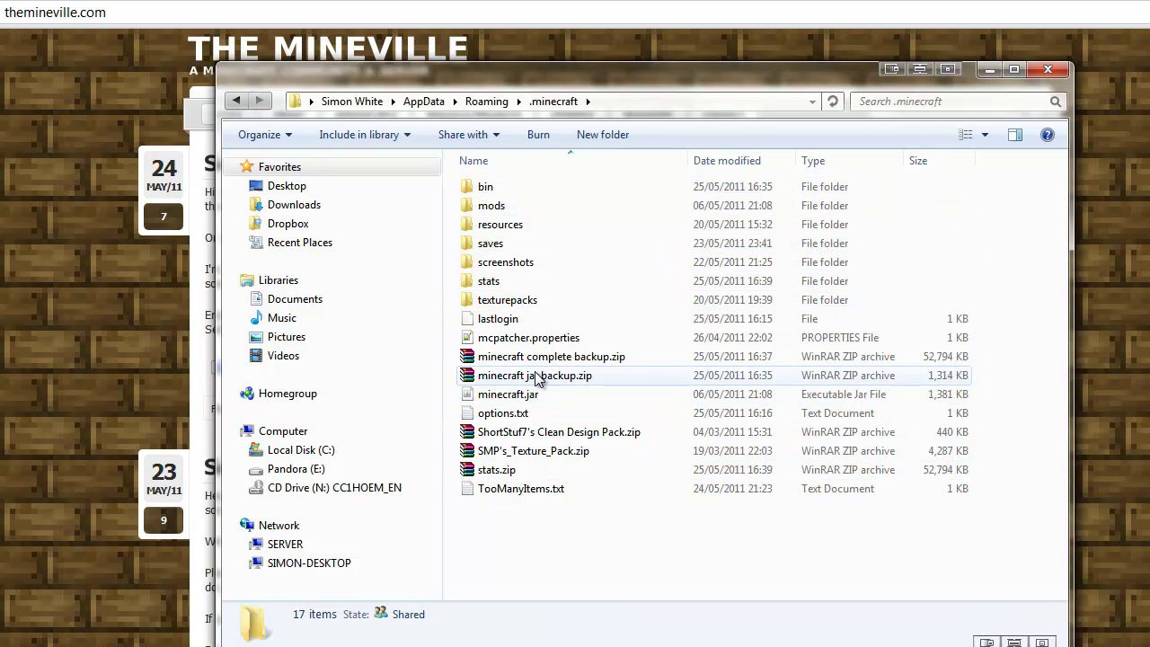
# Rename the new stats.zip archive as "whatever you want..zip".
pyautogui.click(508, 469)
pyautogui.click(546, 467)
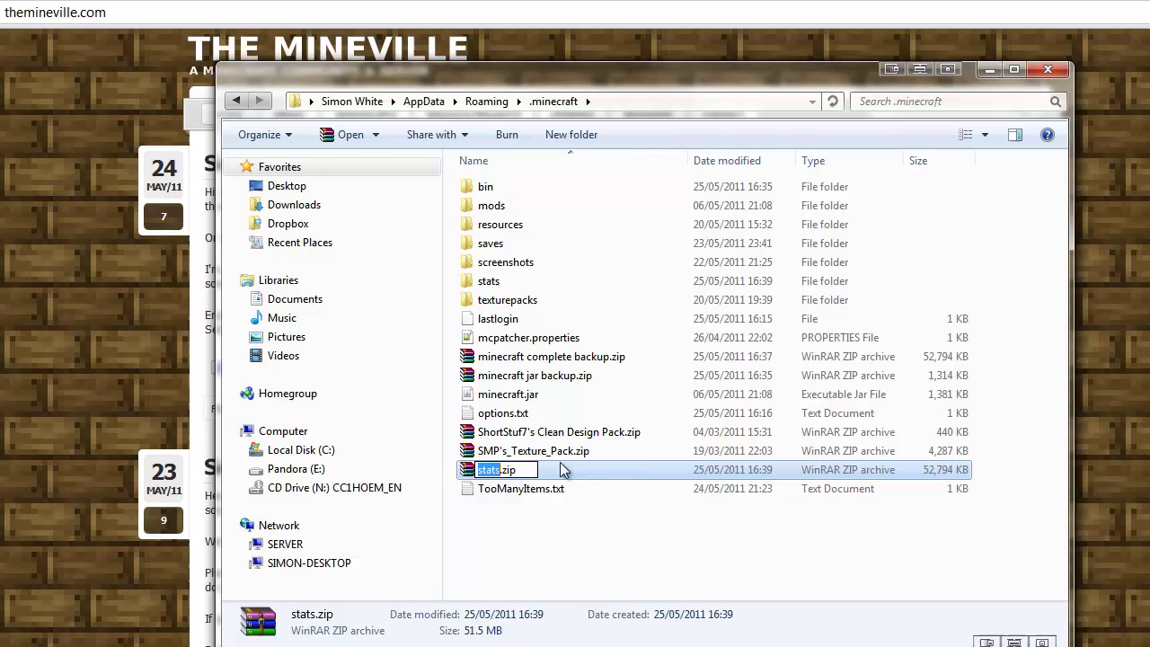
pyautogui.write('whatever you want.')
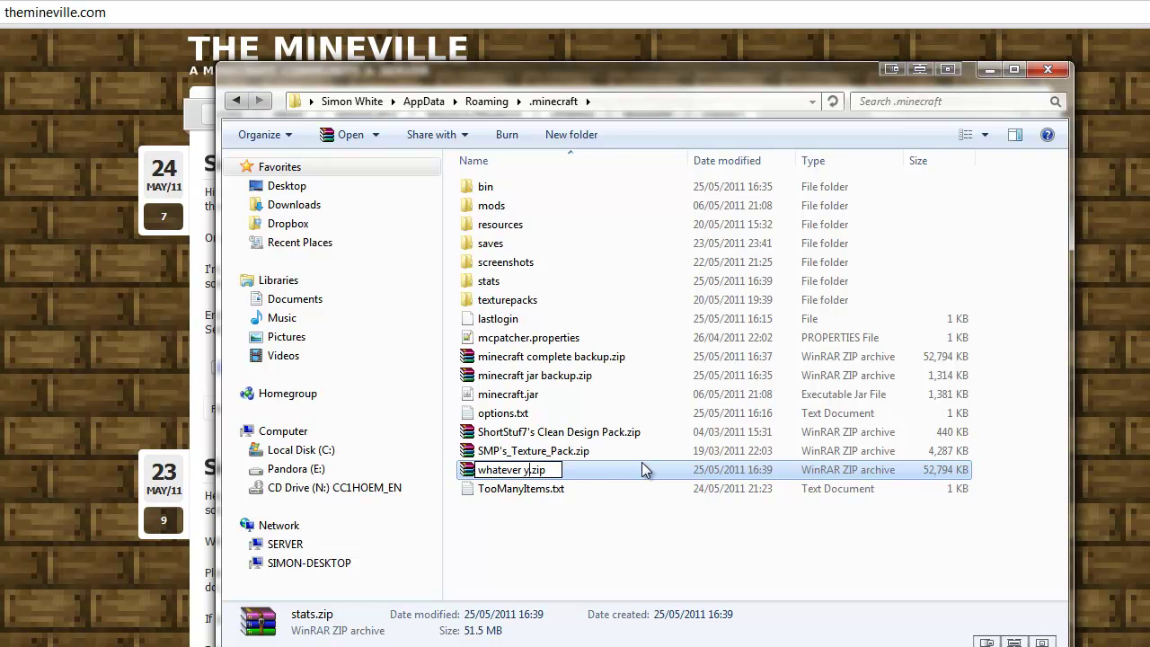
pyautogui.press('Return')
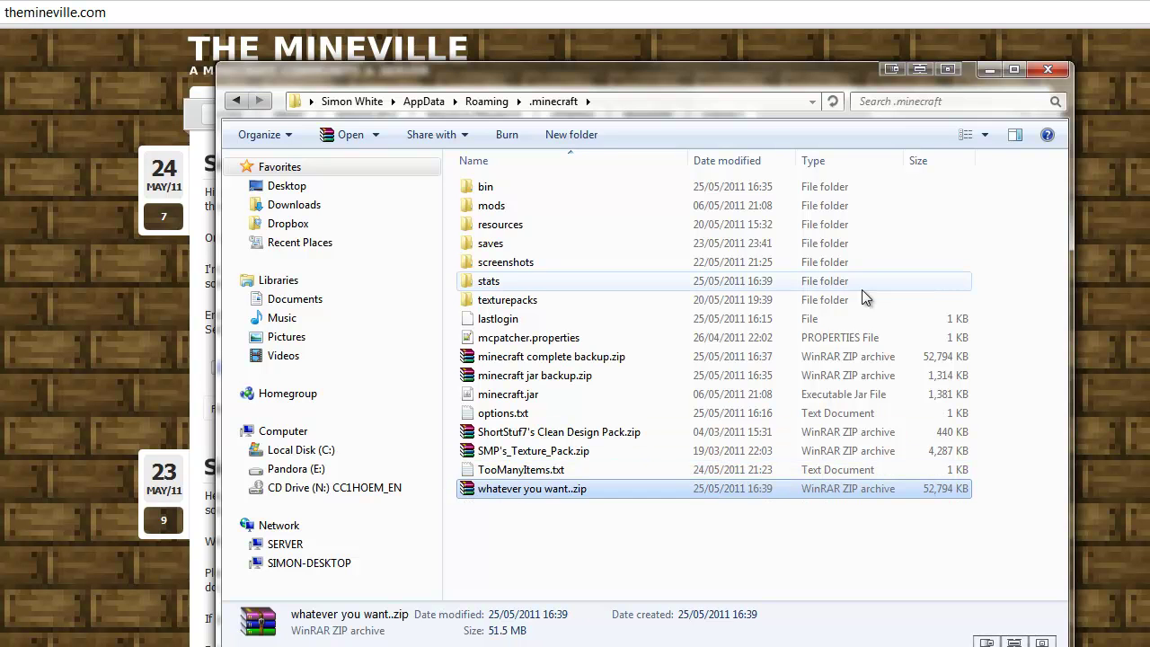
# Delete the archives minecraft complete backup.zip and whatever you want..zip from the .minecraft folder.
pyautogui.keyDown('ctrl'); pyautogui.click(530, 356); pyautogui.keyUp('ctrl')
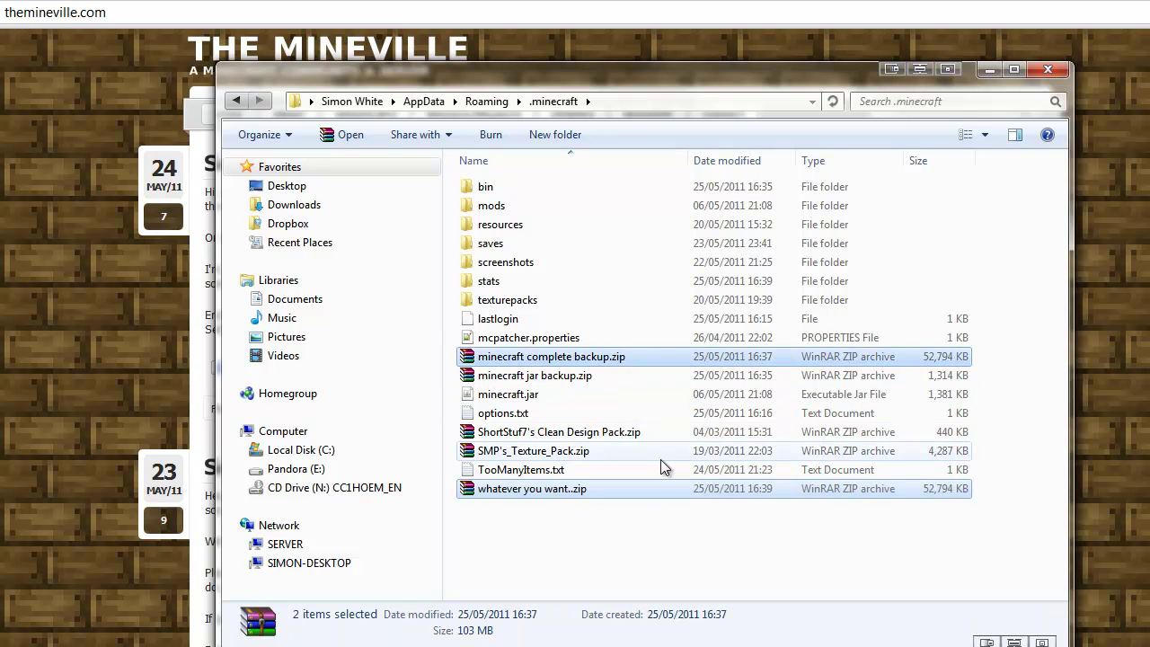
pyautogui.press('Delete')
pyautogui.press('Return')
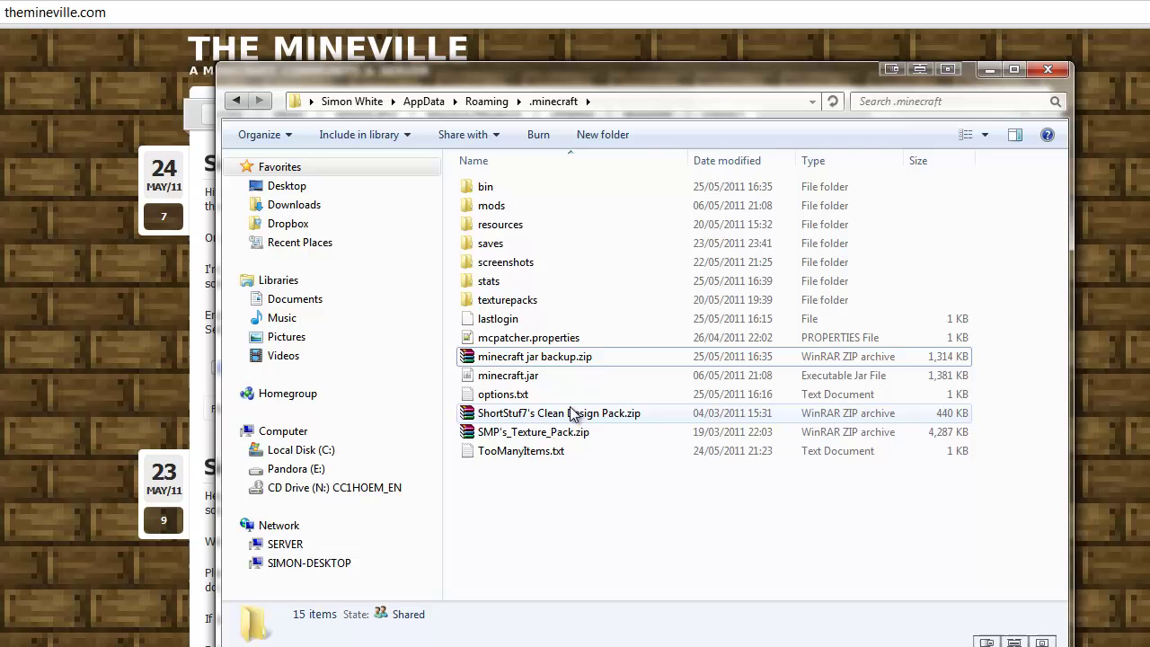